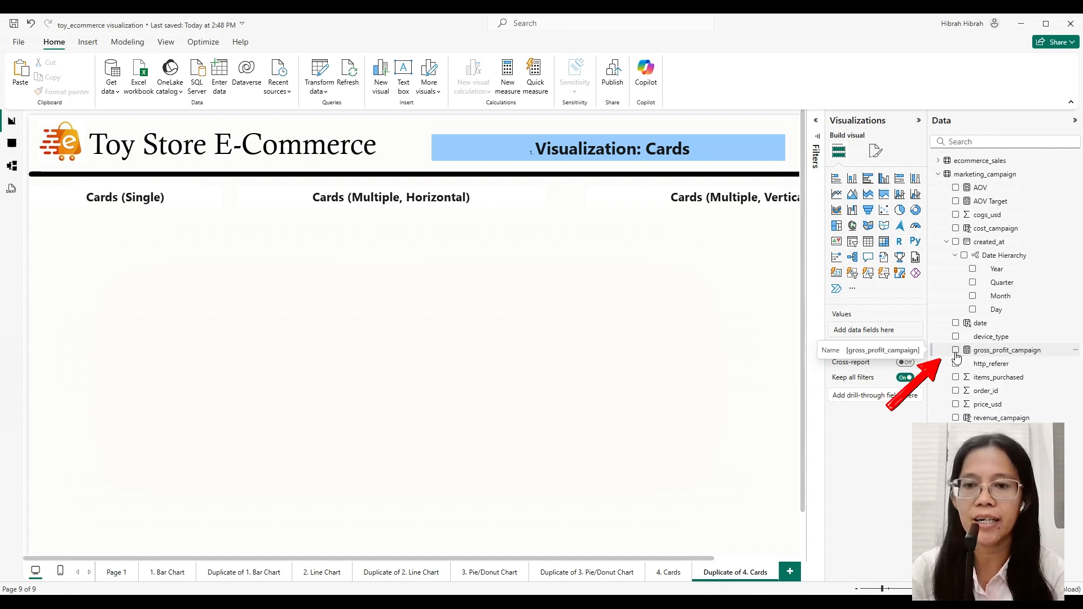
Create a card visual from gross_profit_campaign under the Cards (Single) heading and rename its field Gross Profit.
{"action": "left_click", "coordinate": [956, 351]}
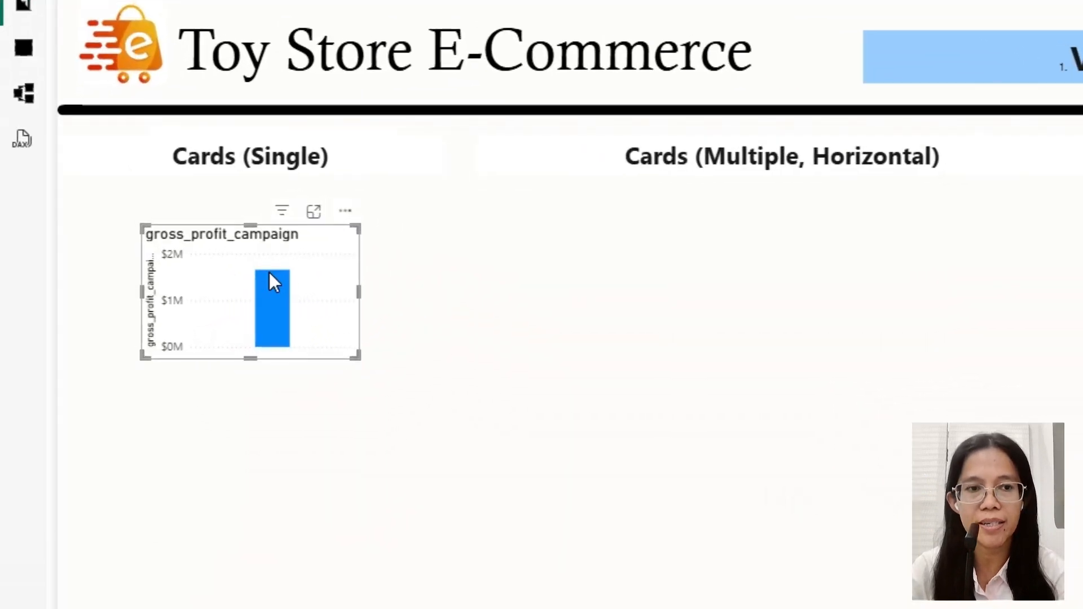
{"action": "mouse_move", "coordinate": [274, 283]}
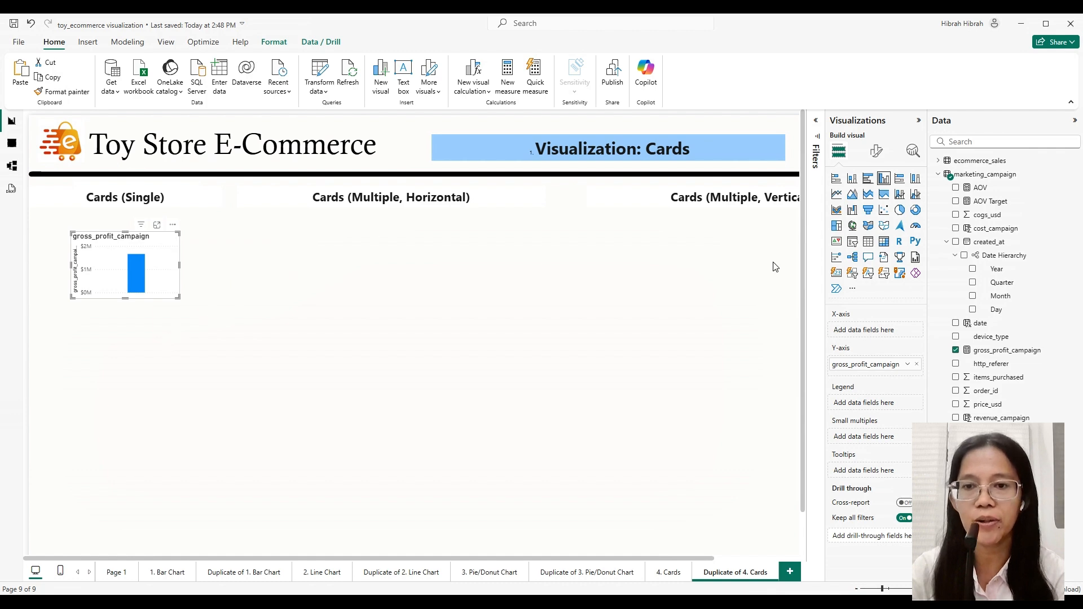
{"action": "left_click", "coordinate": [836, 275]}
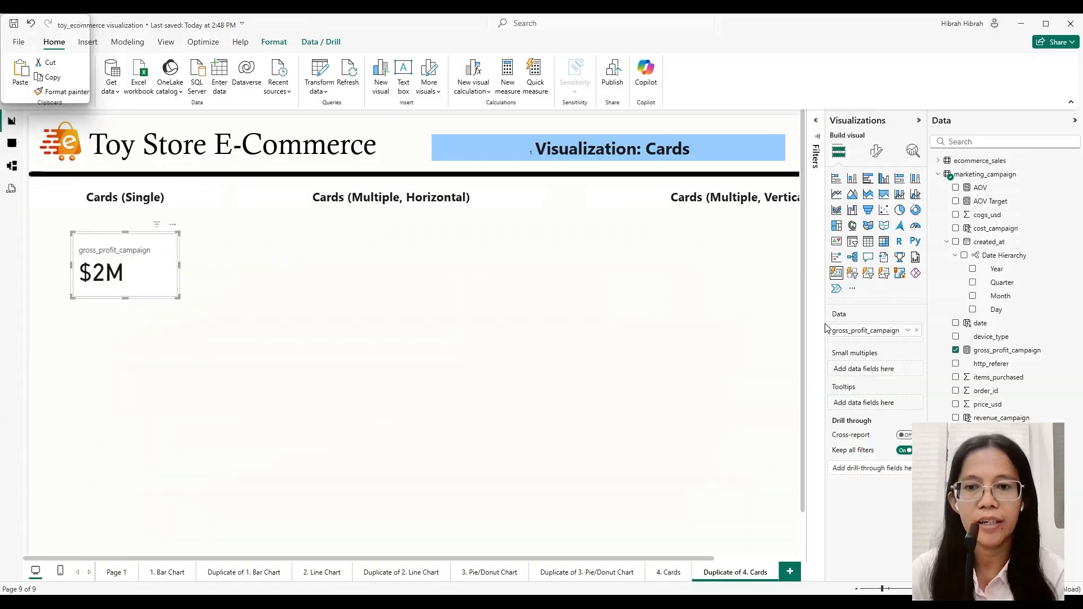
{"action": "double_click", "coordinate": [875, 331]}
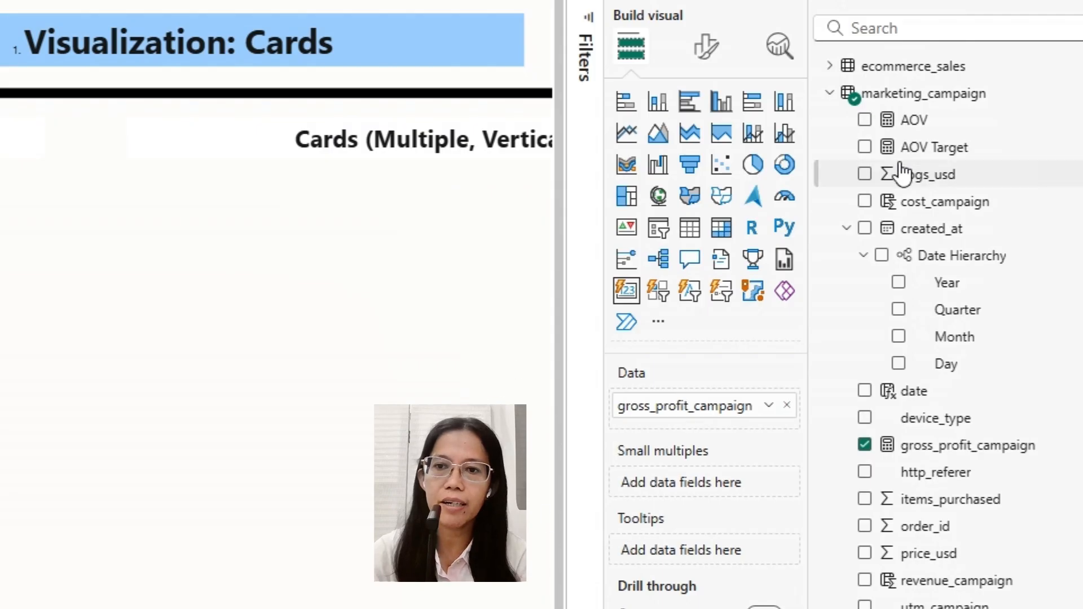
Add AOV and revenue_campaign to the card under Cards (Multiple, Horizontal) and widen it to about three times its width.
{"action": "left_click", "coordinate": [864, 120]}
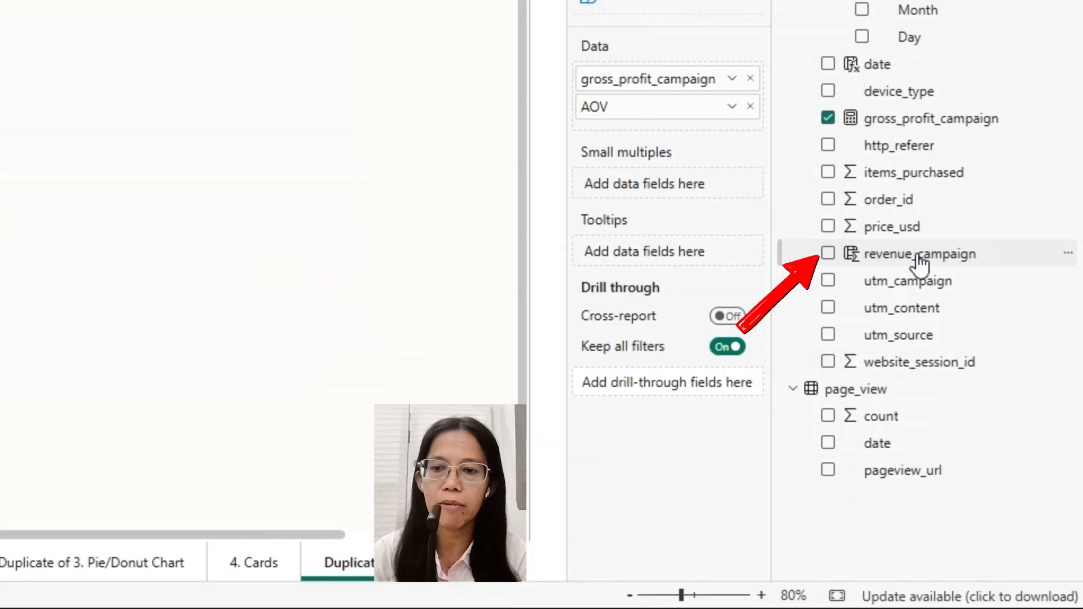
{"action": "left_click", "coordinate": [828, 255]}
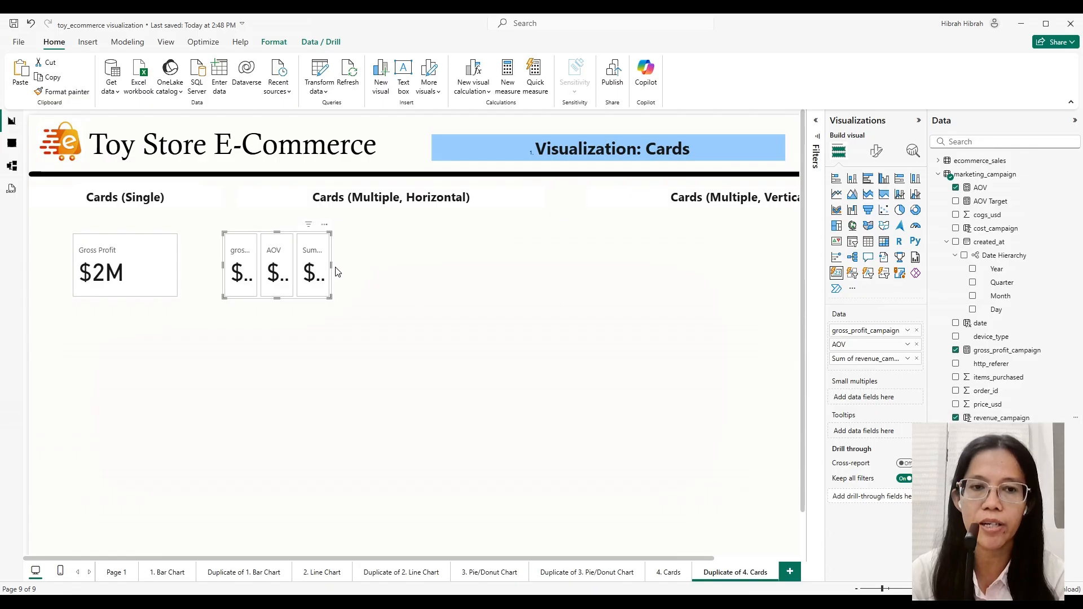
{"action": "left_click_drag", "start_coordinate": [330, 265], "coordinate": [551, 265]}
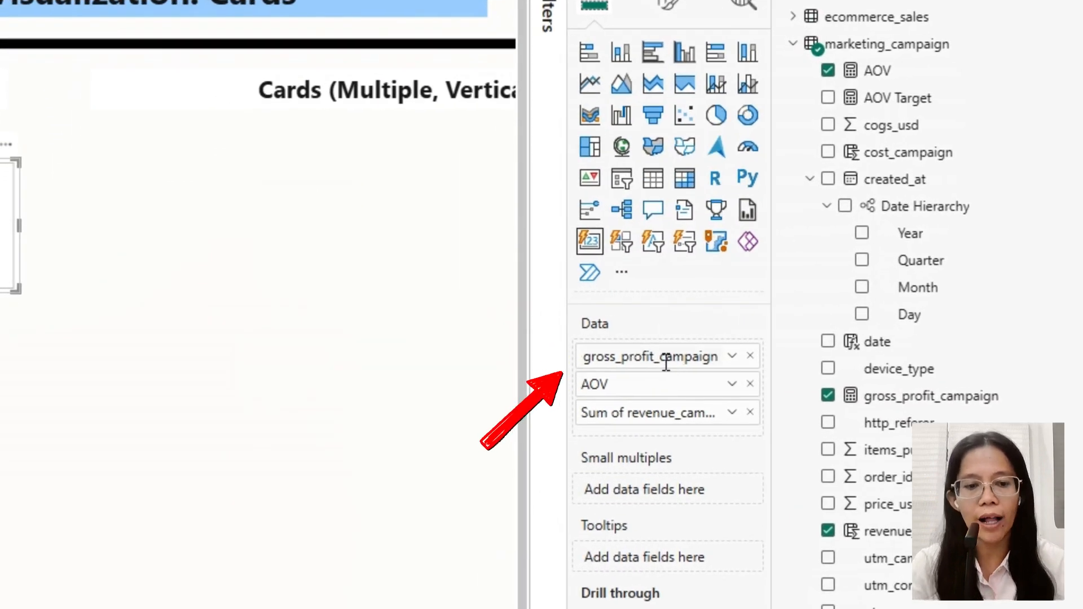
Rename the gross_profit_campaign field of the horizontal multi-card visual as Gross Profit.
{"action": "key", "text": "BackSpace"}
{"action": "key", "text": "BackSpace"}
{"action": "key", "text": "BackSpace"}
{"action": "key", "text": "BackSpace"}
{"action": "key", "text": "BackSpace"}
{"action": "key", "text": "BackSpace"}
{"action": "key", "text": "BackSpace"}
{"action": "key", "text": "BackSpace"}
{"action": "key", "text": "BackSpace"}
{"action": "key", "text": "BackSpace"}
{"action": "key", "text": "BackSpace"}
{"action": "key", "text": "BackSpace"}
{"action": "key", "text": "BackSpace"}
{"action": "key", "text": "BackSpace"}
{"action": "key", "text": "BackSpace"}
{"action": "key", "text": "BackSpace"}
{"action": "key", "text": "BackSpace"}
{"action": "key", "text": "BackSpace"}
{"action": "key", "text": "BackSpace"}
{"action": "key", "text": "BackSpace"}
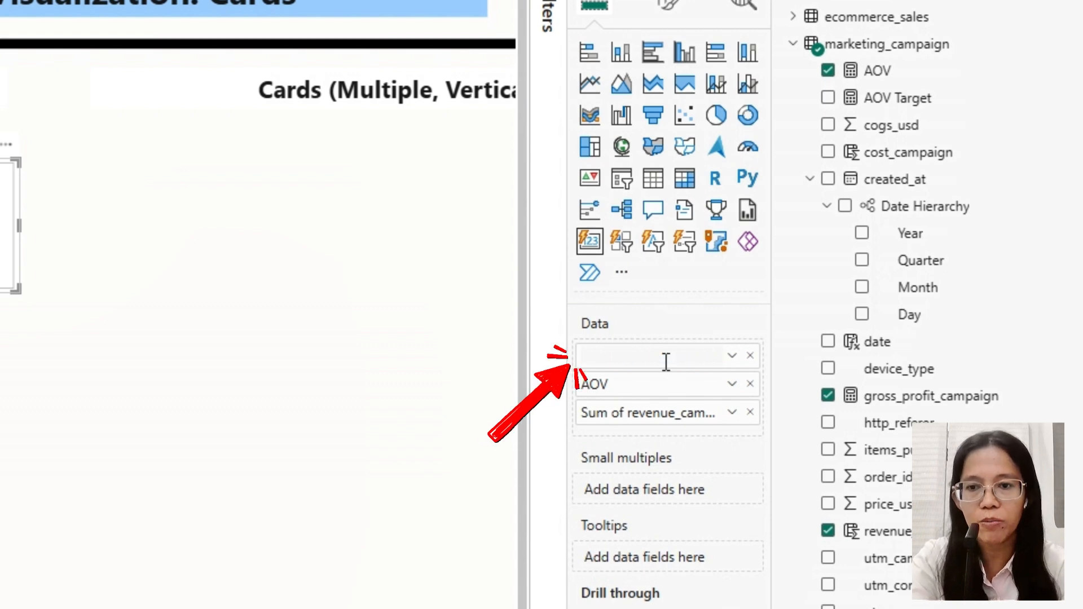
{"action": "type", "text": "Gross Profit"}
{"action": "key", "text": "Return"}
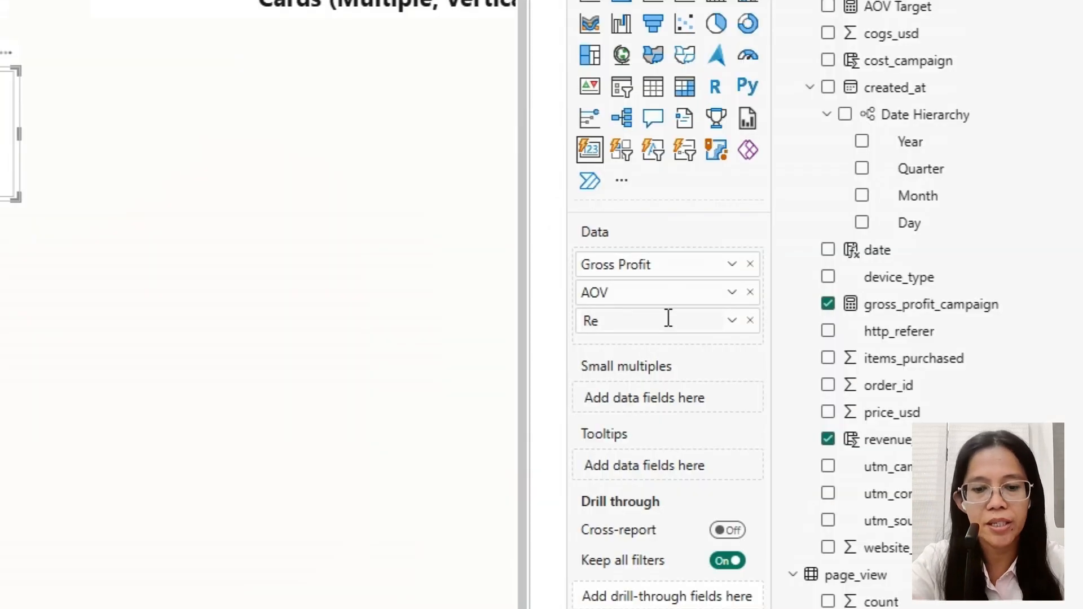
Rename the Sum of revenue_campaign field of the horizontal multi-card visual as Revenue.
{"action": "type", "text": "ve"}
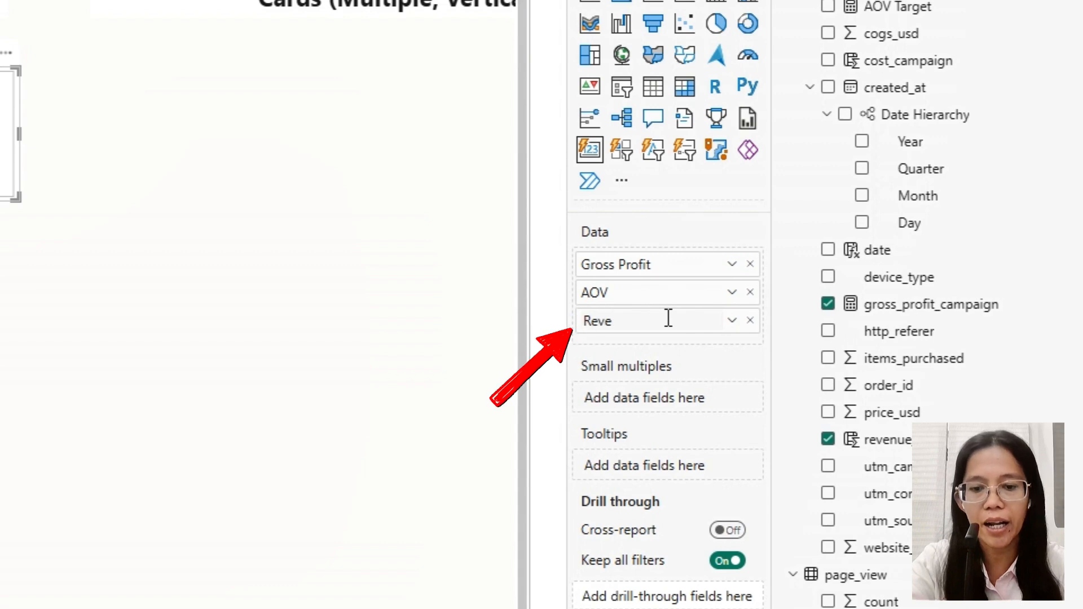
{"action": "type", "text": "nu"}
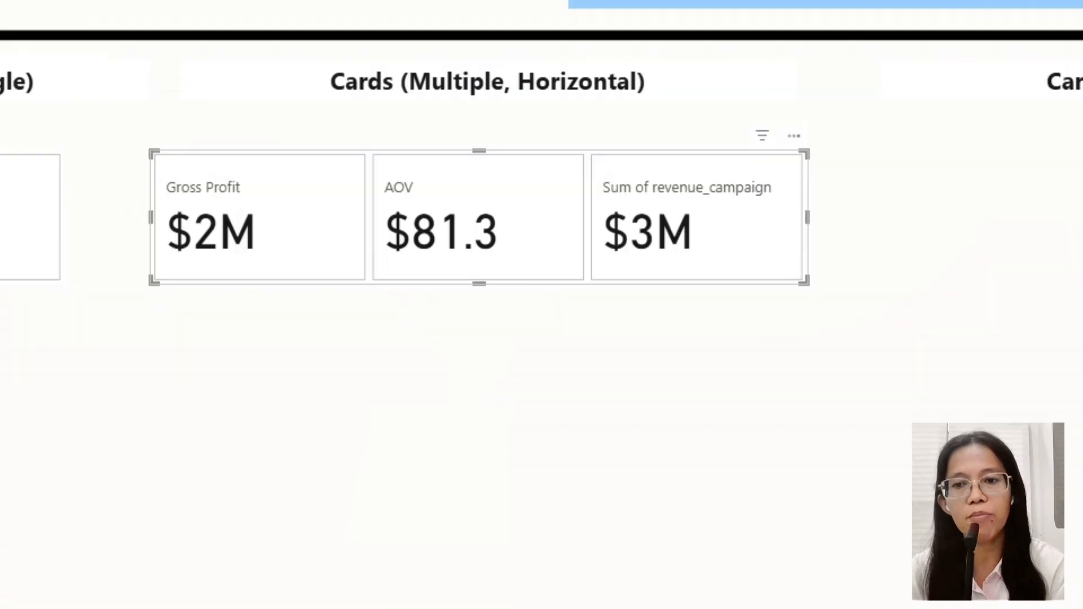
{"action": "type", "text": "e"}
{"action": "key", "text": "Return"}
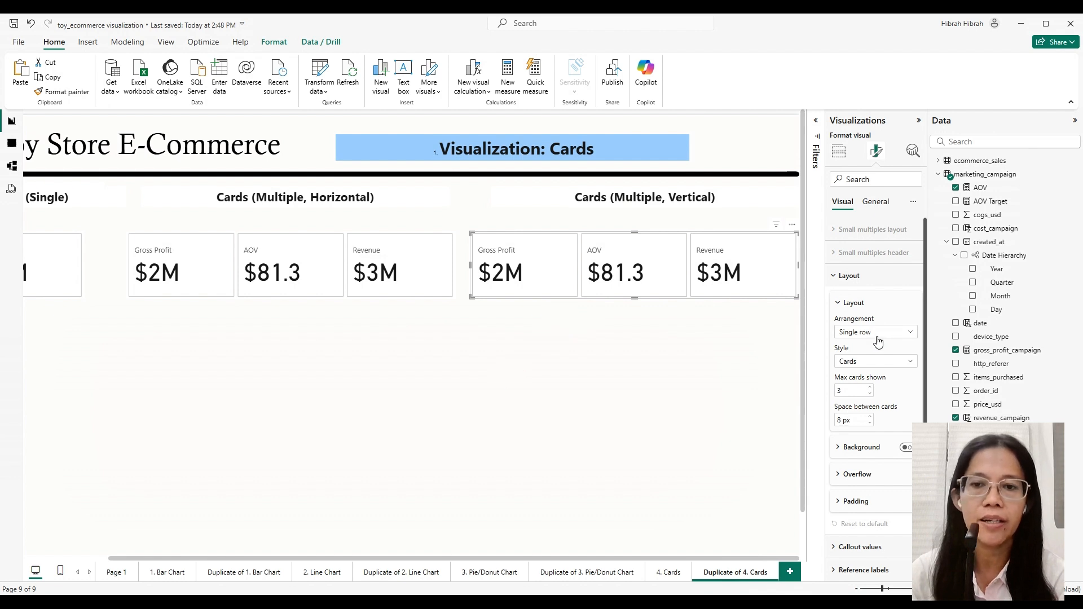
Arrange the copied multi-card visual as a single column, then make it taller and narrower beneath the Cards (Multiple, Vertical) heading.
{"action": "left_click", "coordinate": [879, 337]}
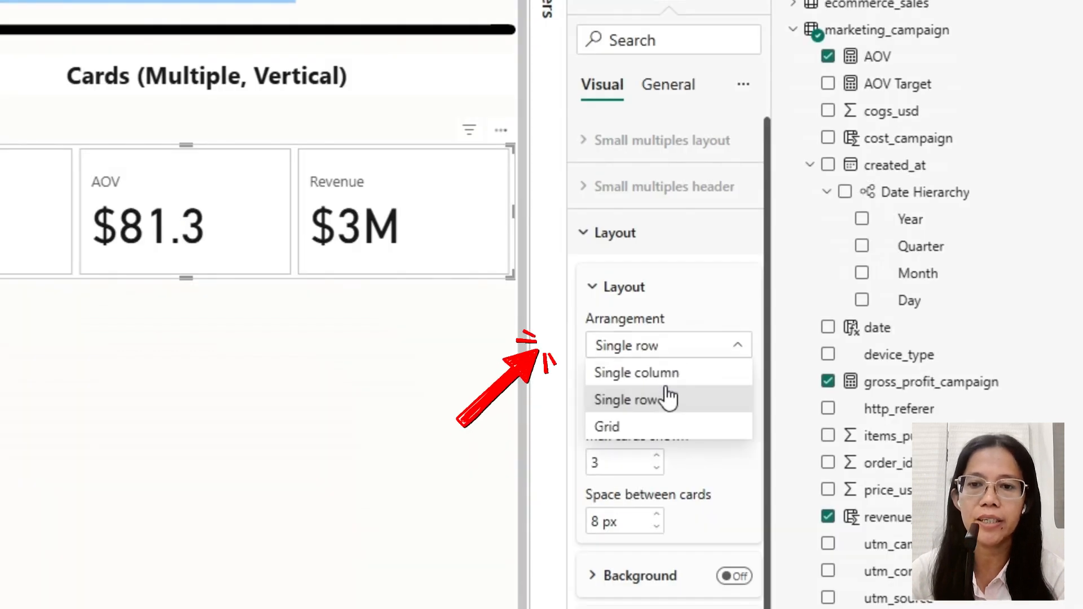
{"action": "left_click", "coordinate": [668, 374]}
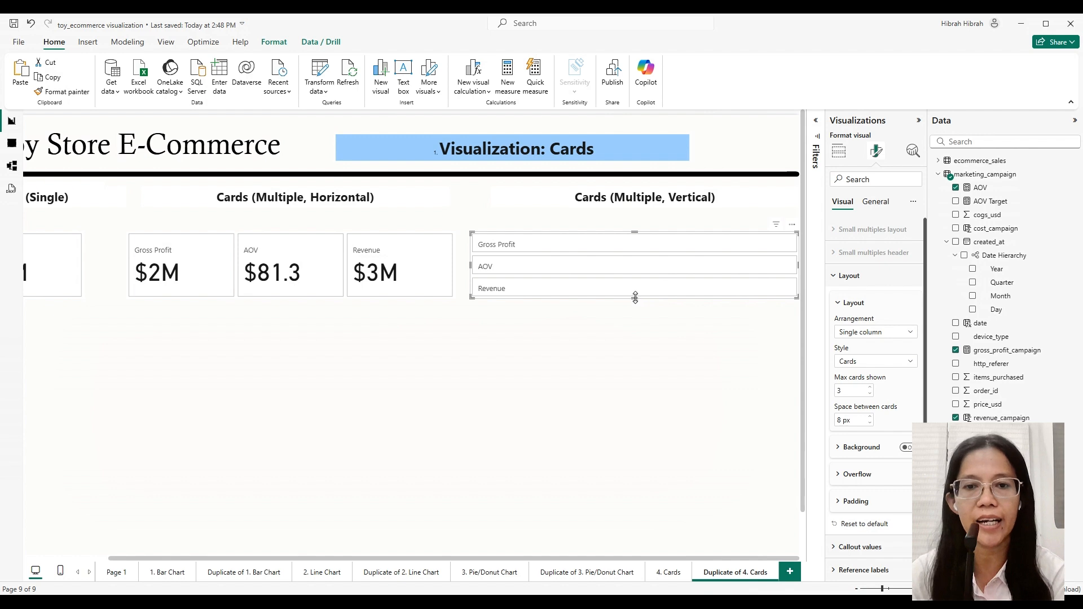
{"action": "left_click_drag", "start_coordinate": [635, 298], "coordinate": [632, 451]}
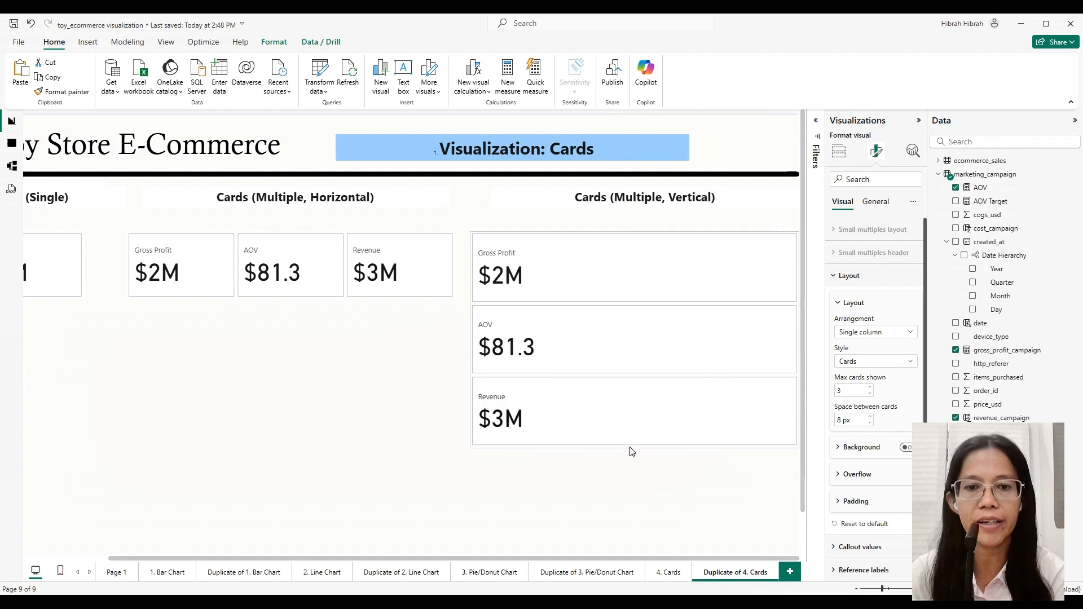
{"action": "left_click_drag", "start_coordinate": [798, 340], "coordinate": [584, 339]}
{"action": "left_click_drag", "start_coordinate": [561, 256], "coordinate": [660, 259]}
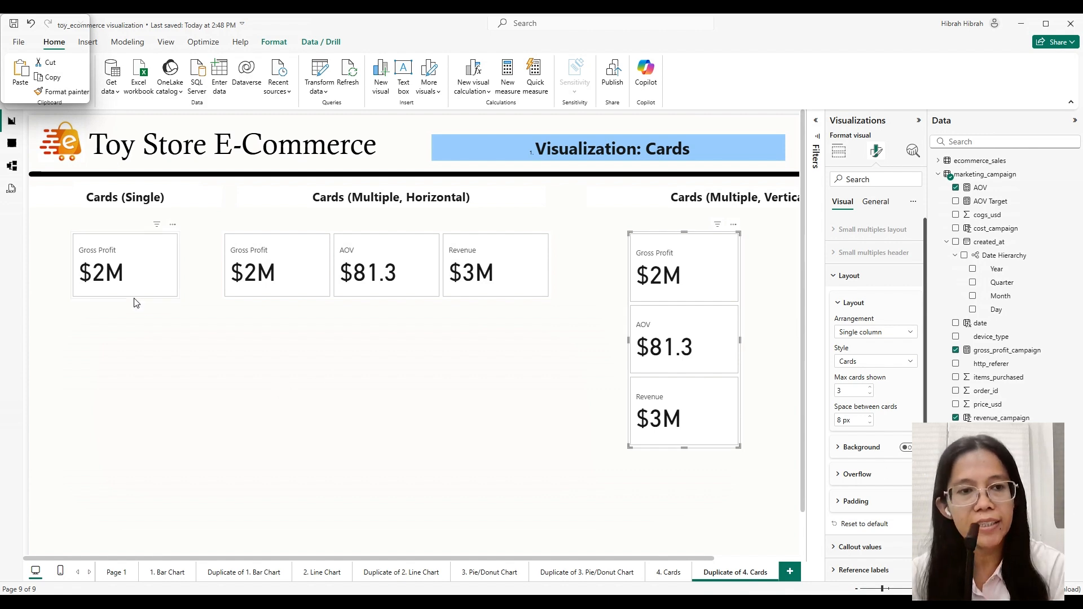
Duplicate the single Gross Profit card and place the copy directly below the original.
{"action": "left_click", "coordinate": [154, 294]}
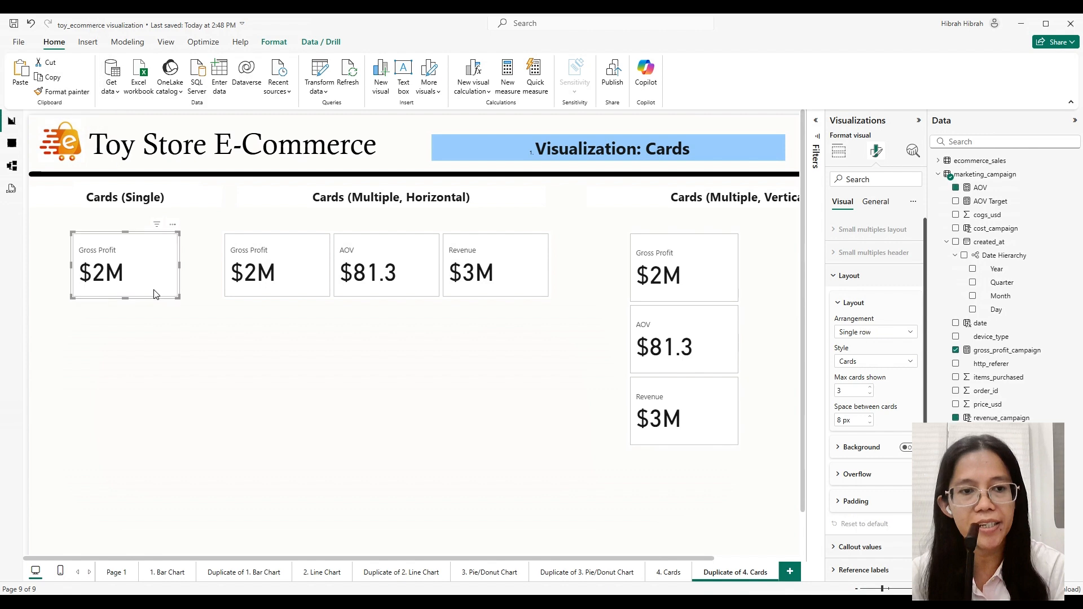
{"action": "key", "text": "ctrl+c"}
{"action": "key", "text": "ctrl+v"}
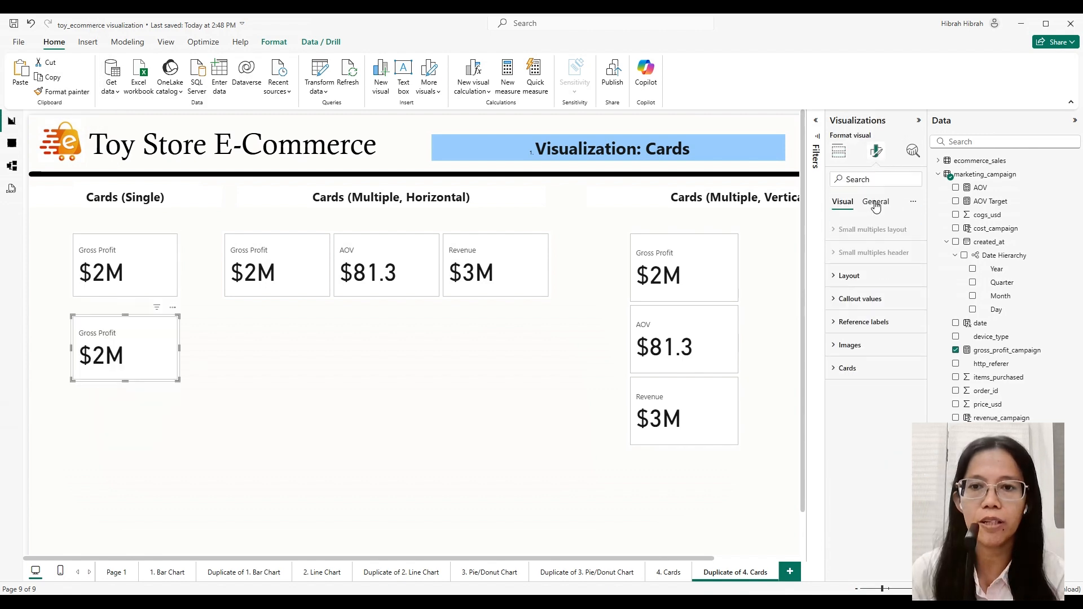
Turn on the title of the duplicated card and set its text to Gross Profit.
{"action": "left_click", "coordinate": [876, 204]}
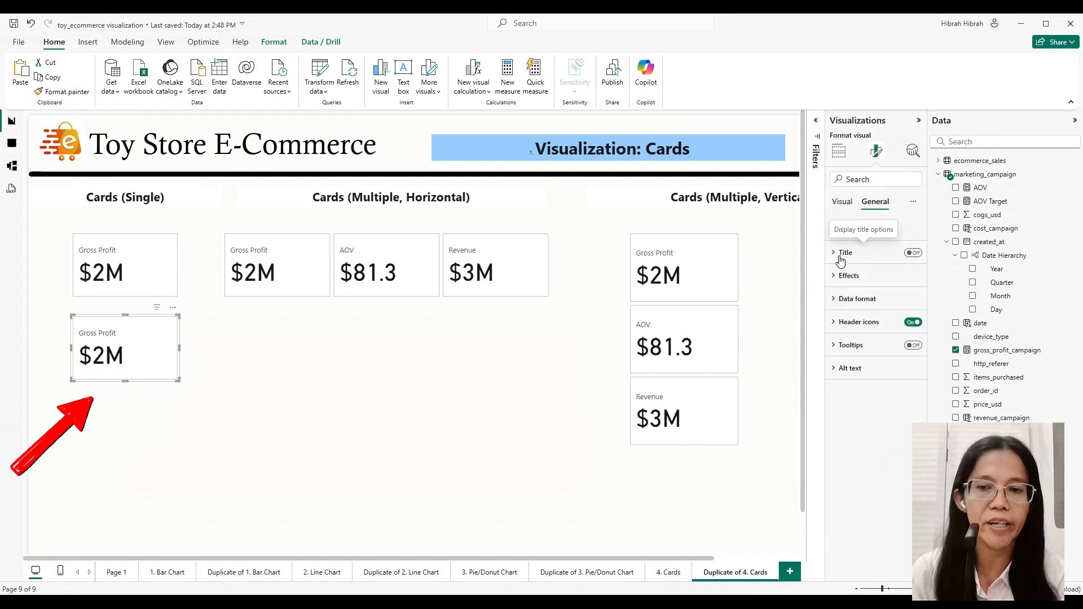
{"action": "left_click", "coordinate": [914, 254]}
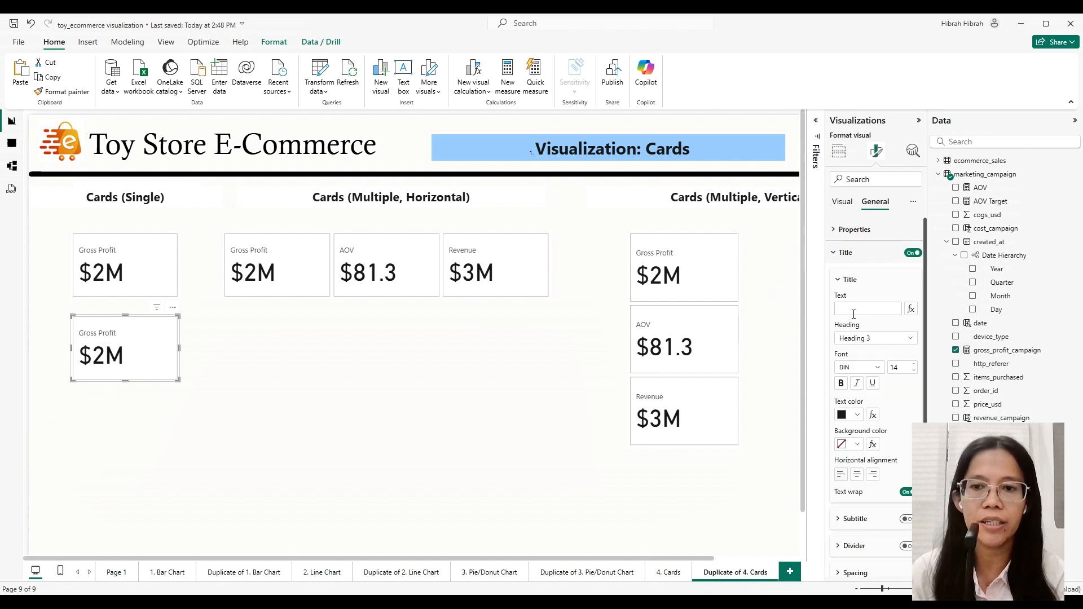
{"action": "left_click", "coordinate": [854, 311]}
{"action": "type", "text": "G"}
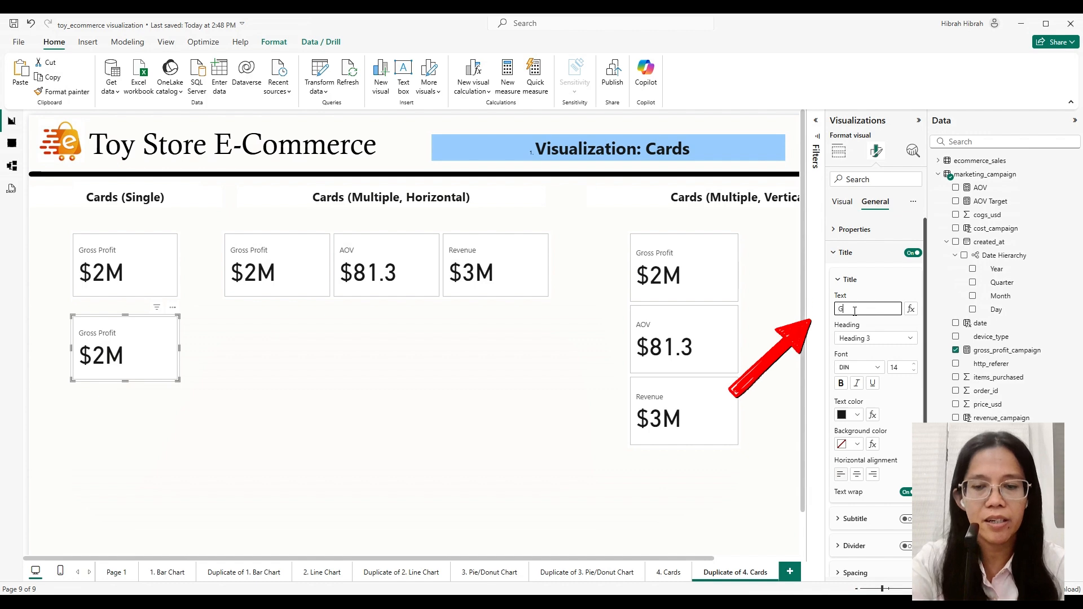
{"action": "type", "text": "ross Profit"}
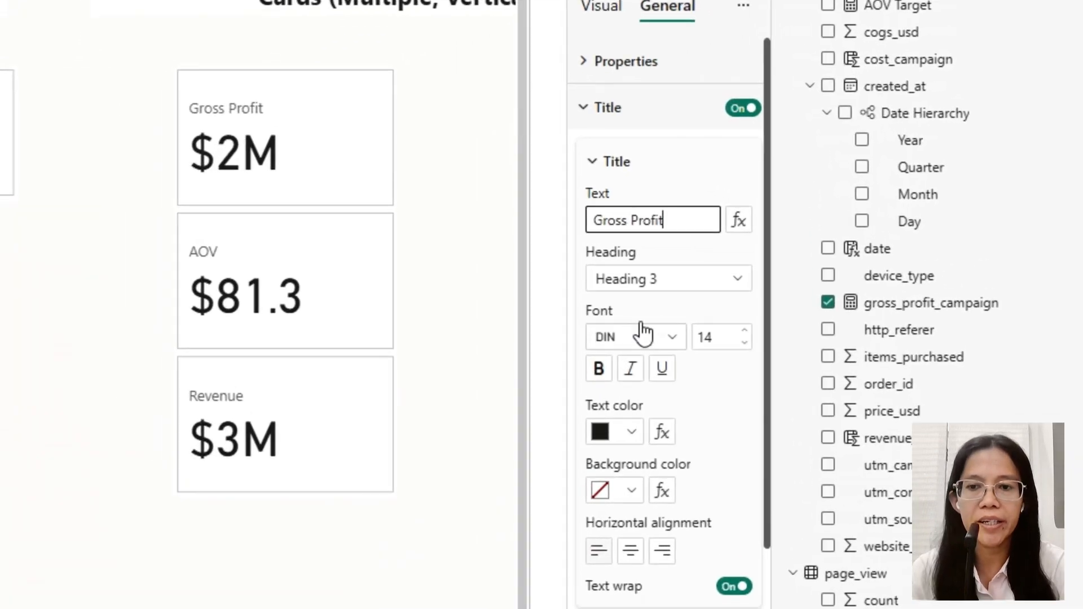
Set the card title's font to Segoe UI Semibold and its text color to dark blue.
{"action": "left_click", "coordinate": [643, 336]}
{"action": "scroll", "coordinate": [665, 545], "scroll_direction": "down", "scroll_amount": 5}
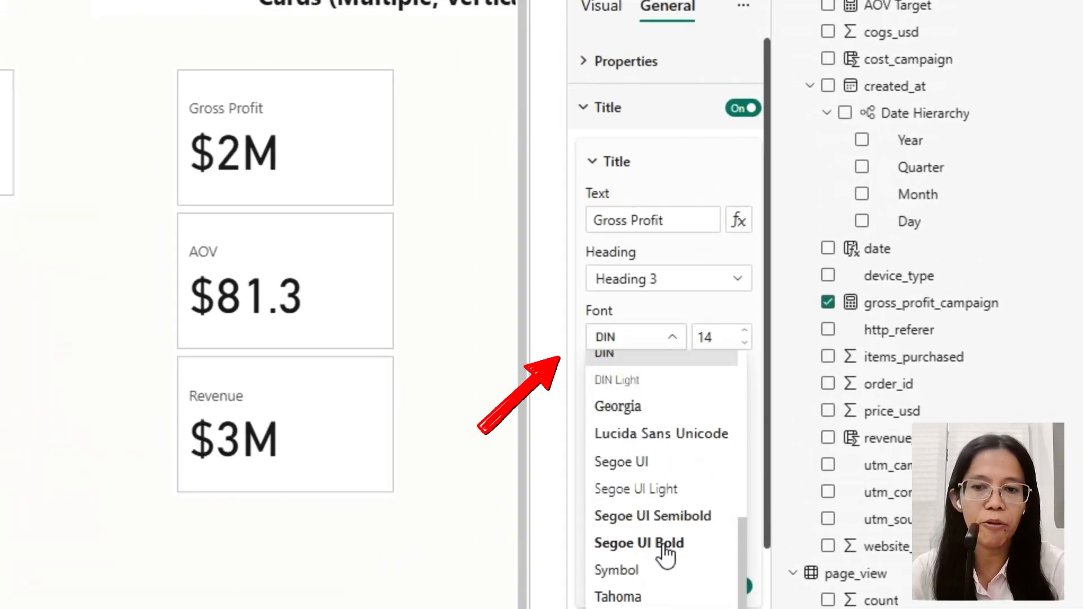
{"action": "left_click", "coordinate": [667, 515]}
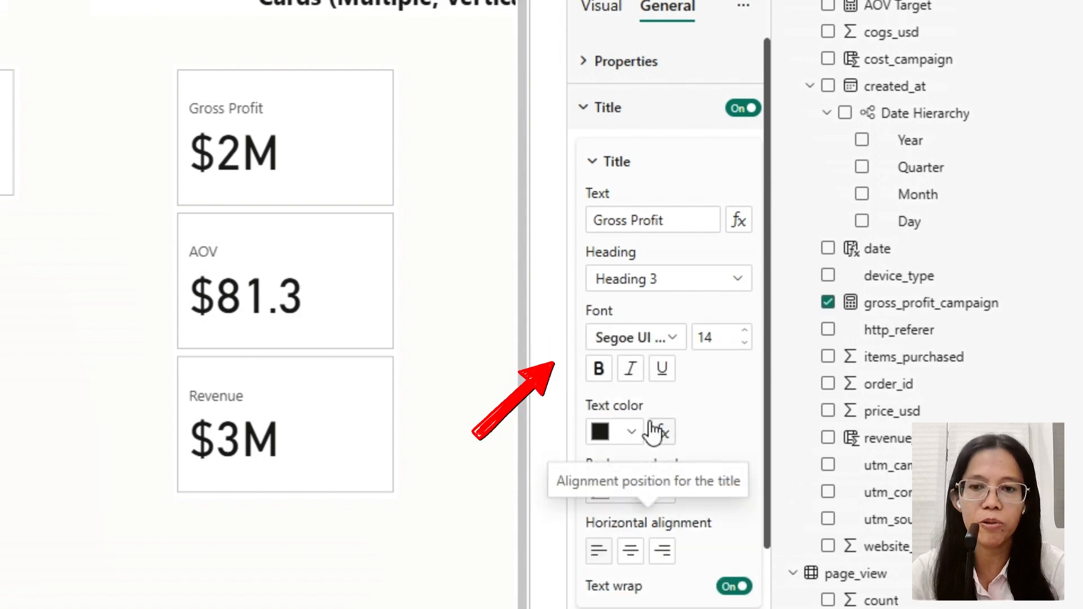
{"action": "left_click", "coordinate": [629, 433]}
{"action": "left_click", "coordinate": [644, 337]}
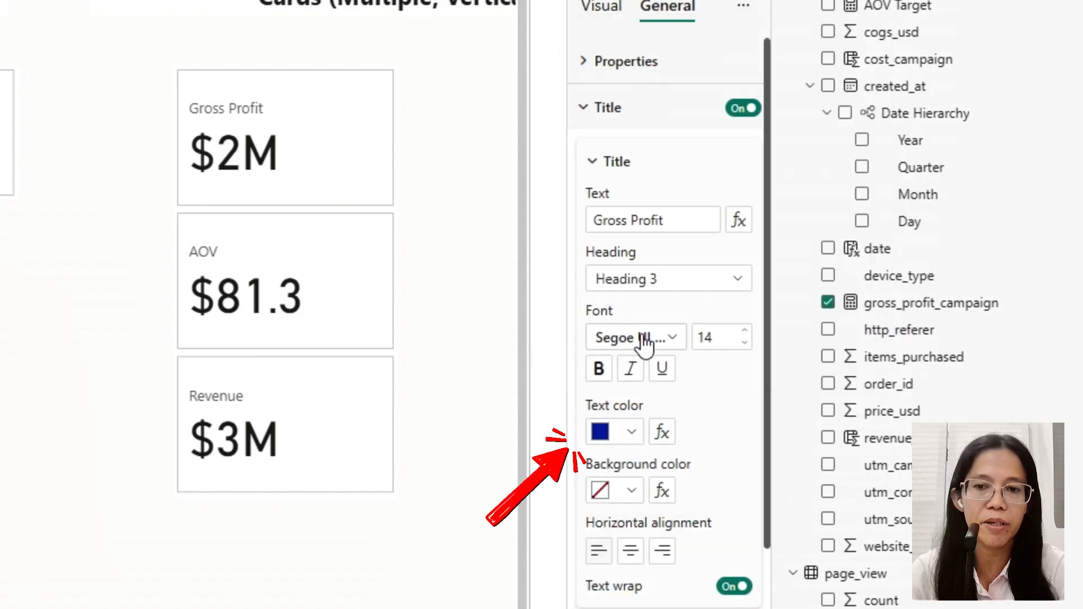
Give the card title a light gray background and center it horizontally.
{"action": "left_click", "coordinate": [630, 491]}
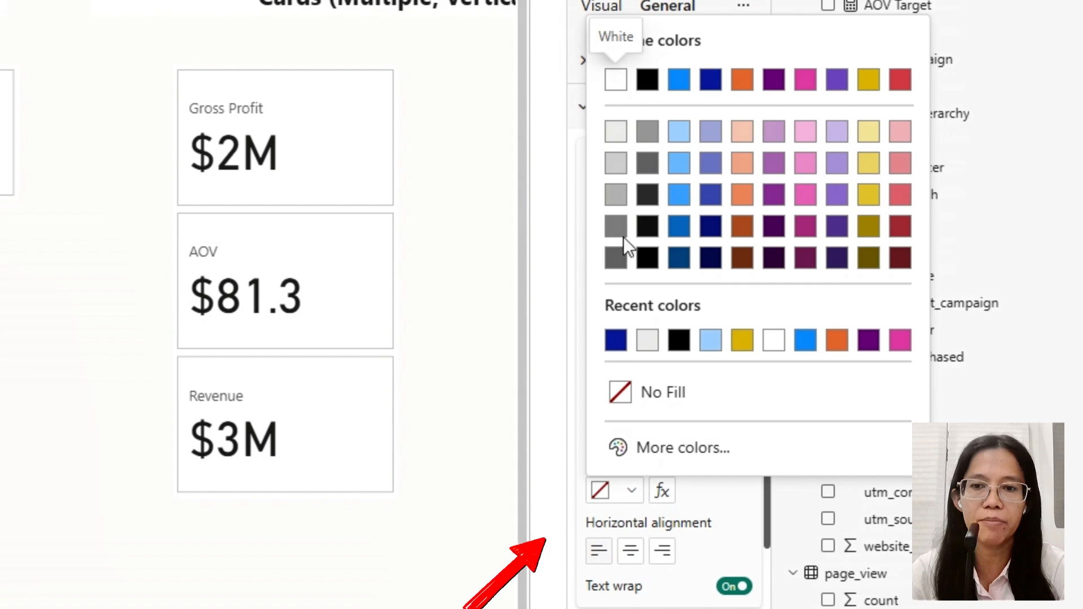
{"action": "left_click", "coordinate": [616, 134]}
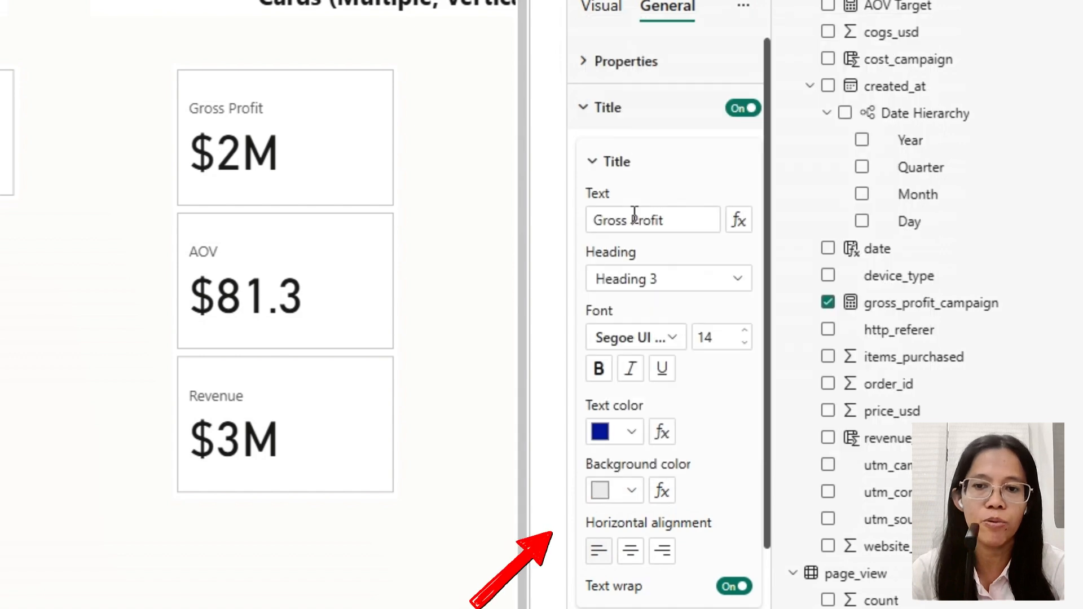
{"action": "left_click", "coordinate": [631, 555]}
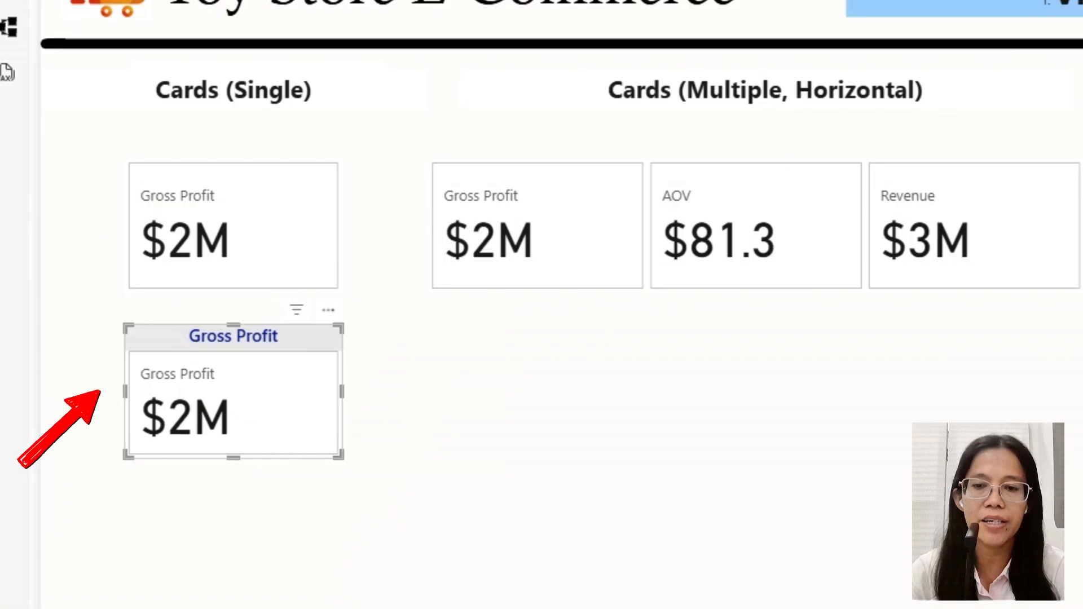
Turn off the border and background in the duplicated card's Cards settings.
{"action": "left_click", "coordinate": [1052, 368]}
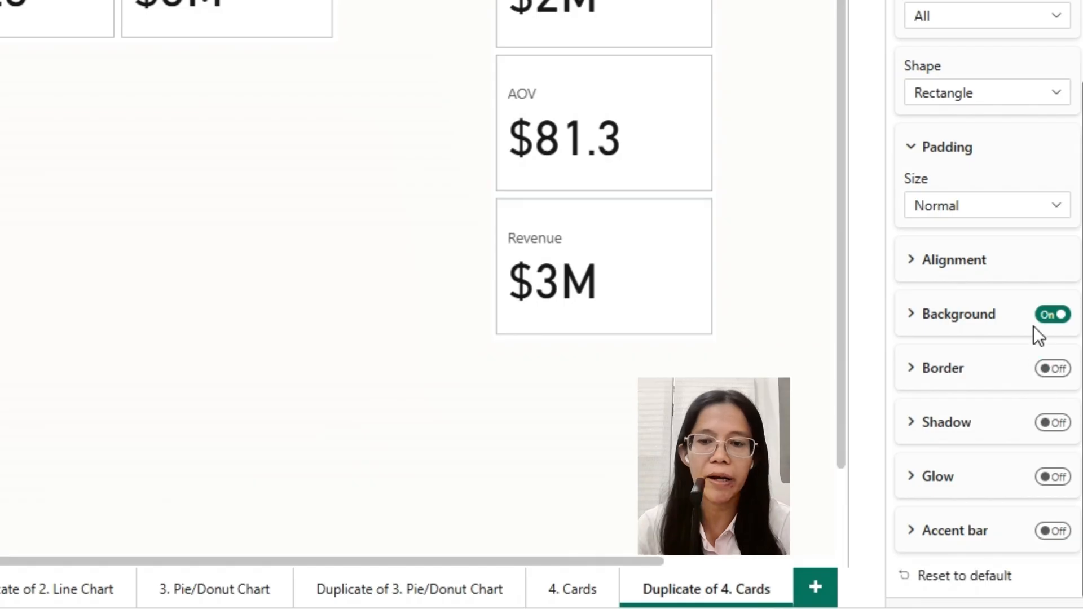
{"action": "left_click", "coordinate": [1051, 315]}
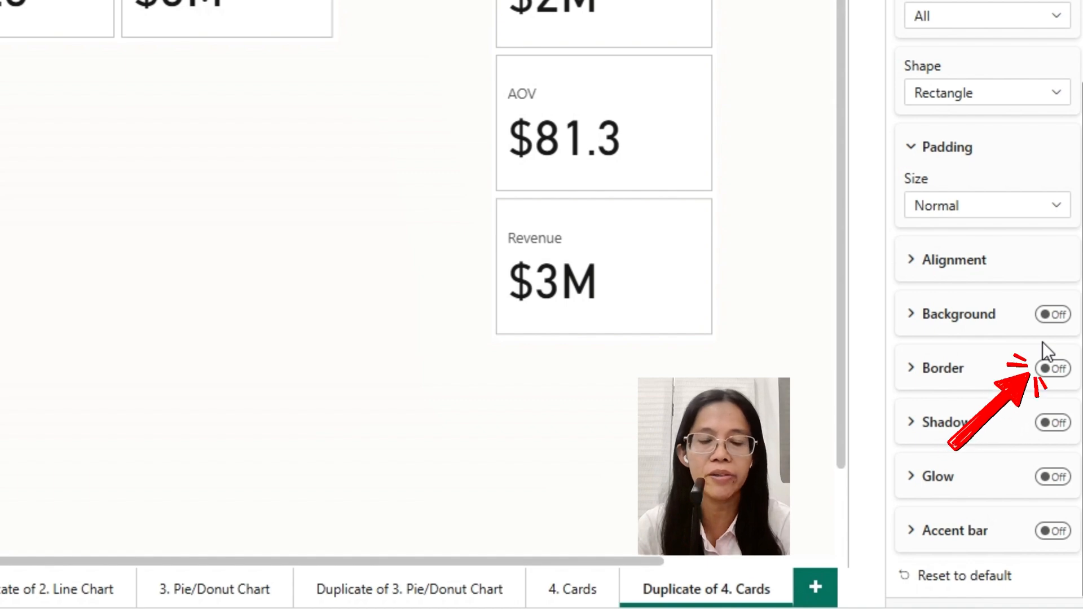
Turn off the duplicated card's callout label and center its callout value horizontally.
{"action": "left_click", "coordinate": [931, 1]}
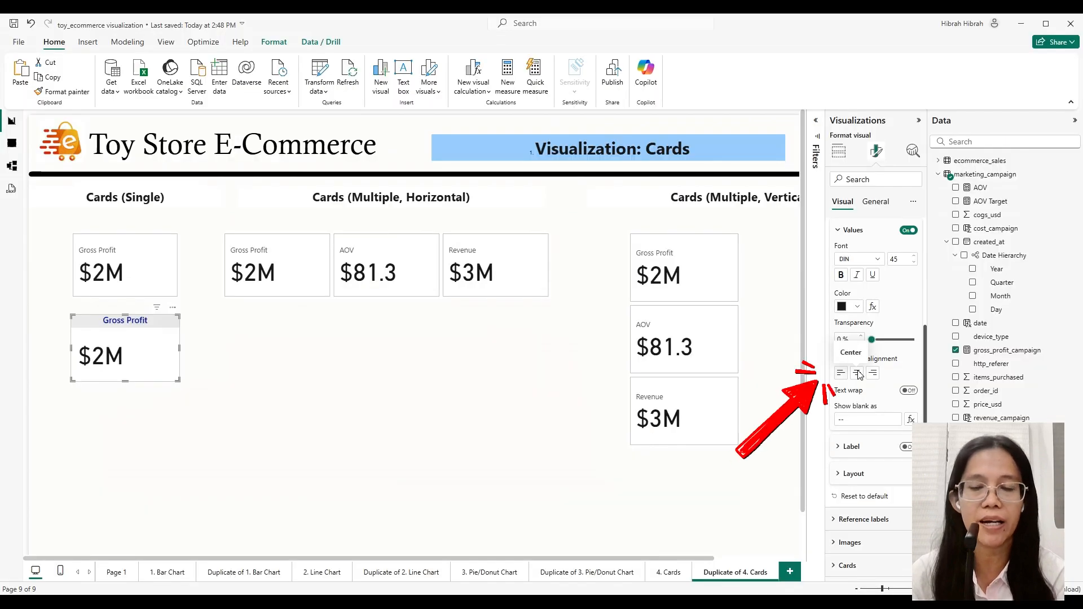
{"action": "left_click", "coordinate": [858, 374]}
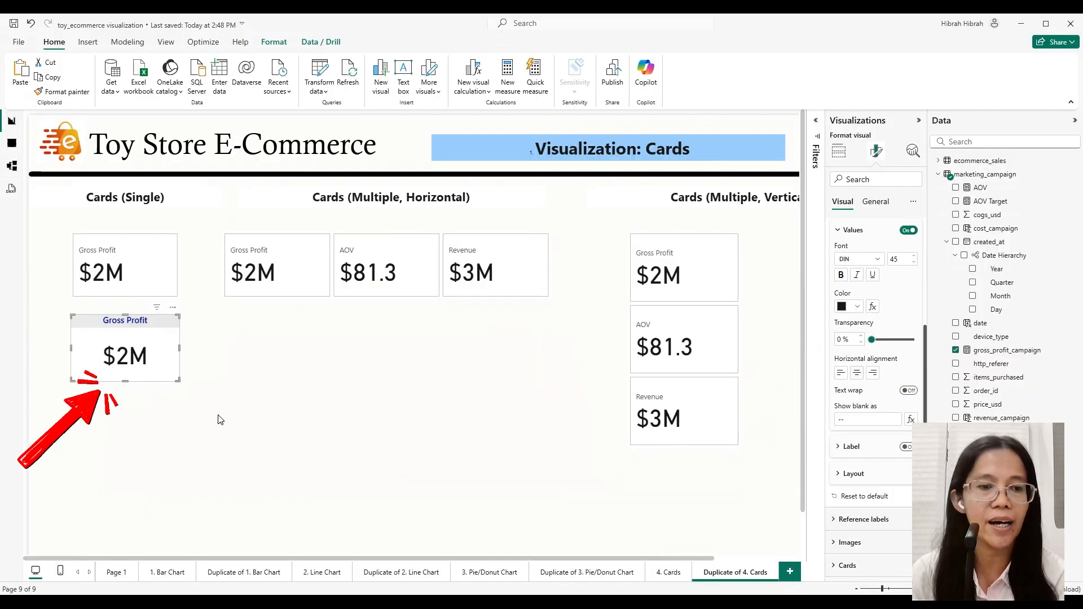
{"action": "left_click", "coordinate": [218, 418]}
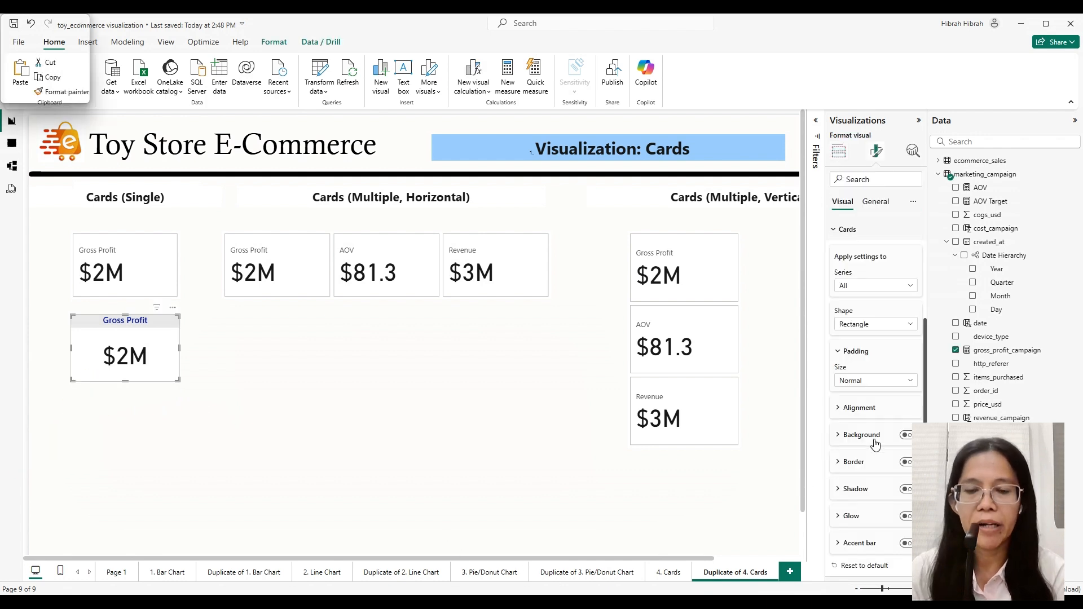
Turn on the accent bar for the duplicated Gross Profit card and set its width to 20 px.
{"action": "left_click", "coordinate": [909, 544]}
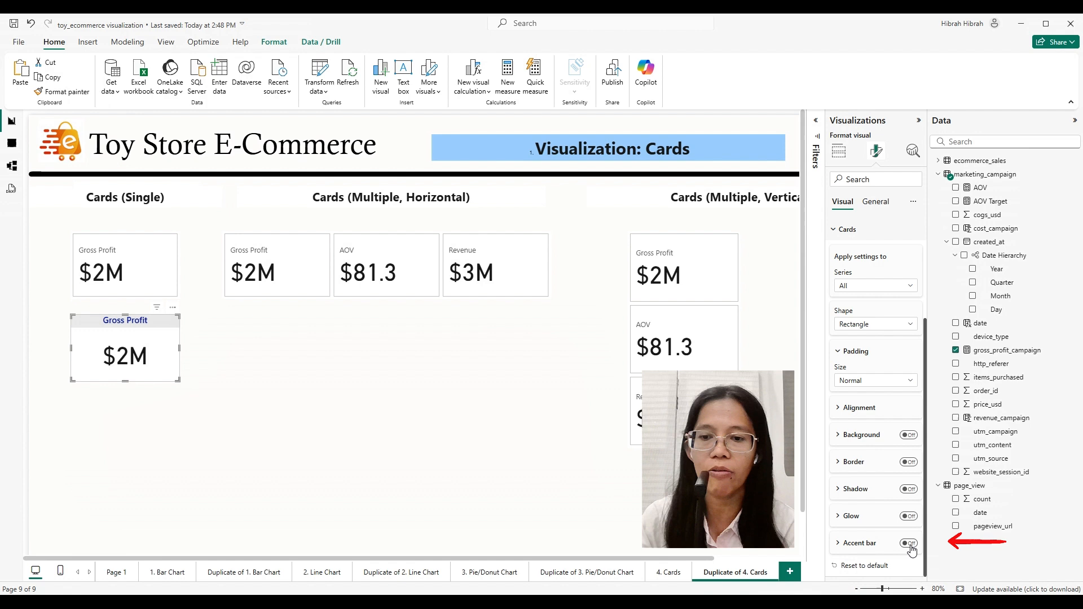
{"action": "left_click", "coordinate": [878, 544]}
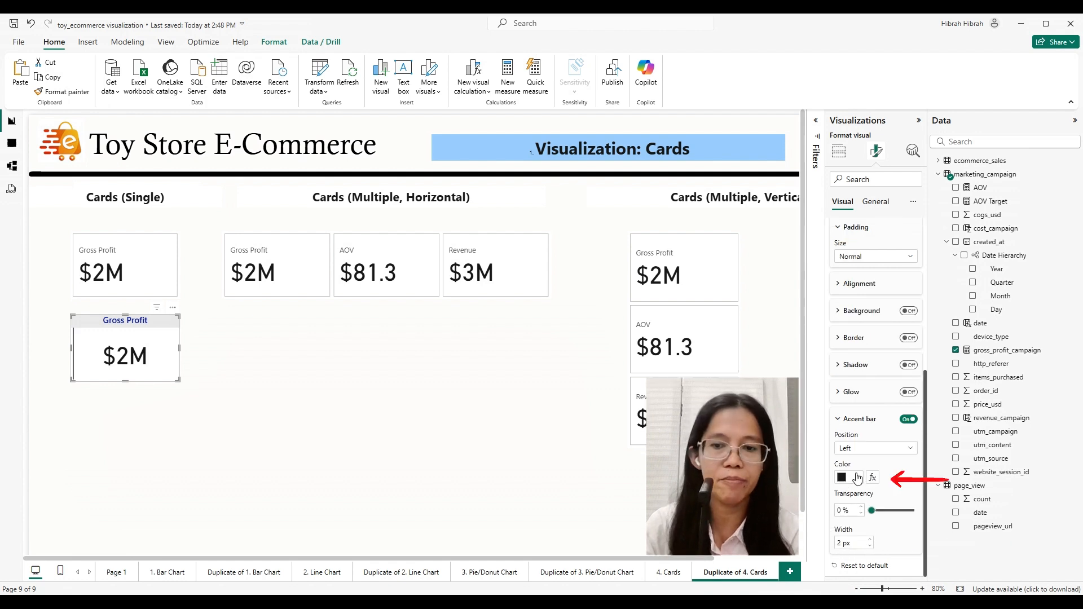
{"action": "double_click", "coordinate": [839, 544]}
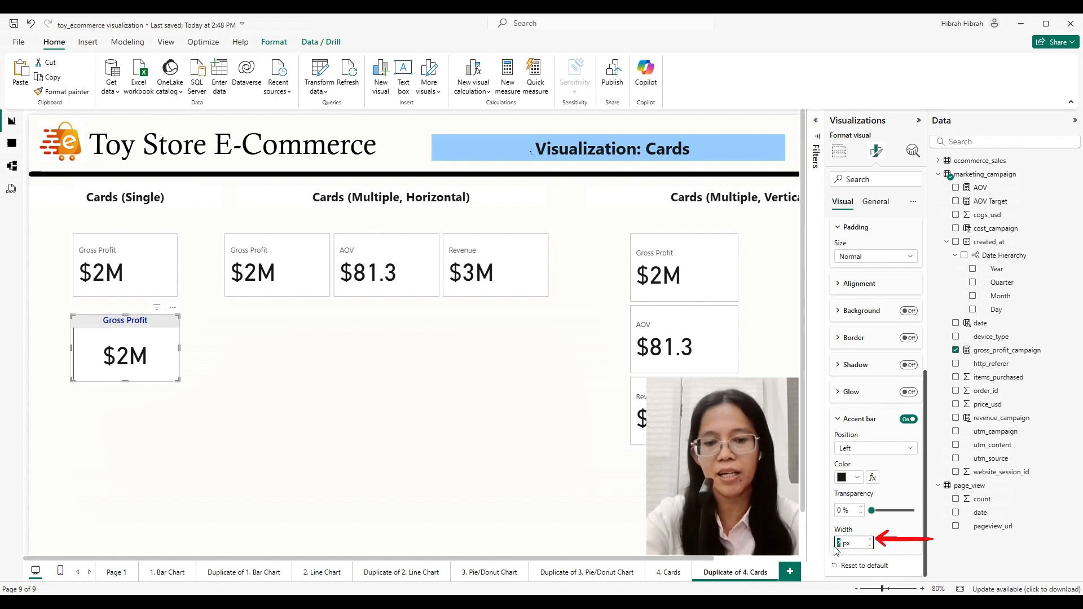
{"action": "type", "text": "20"}
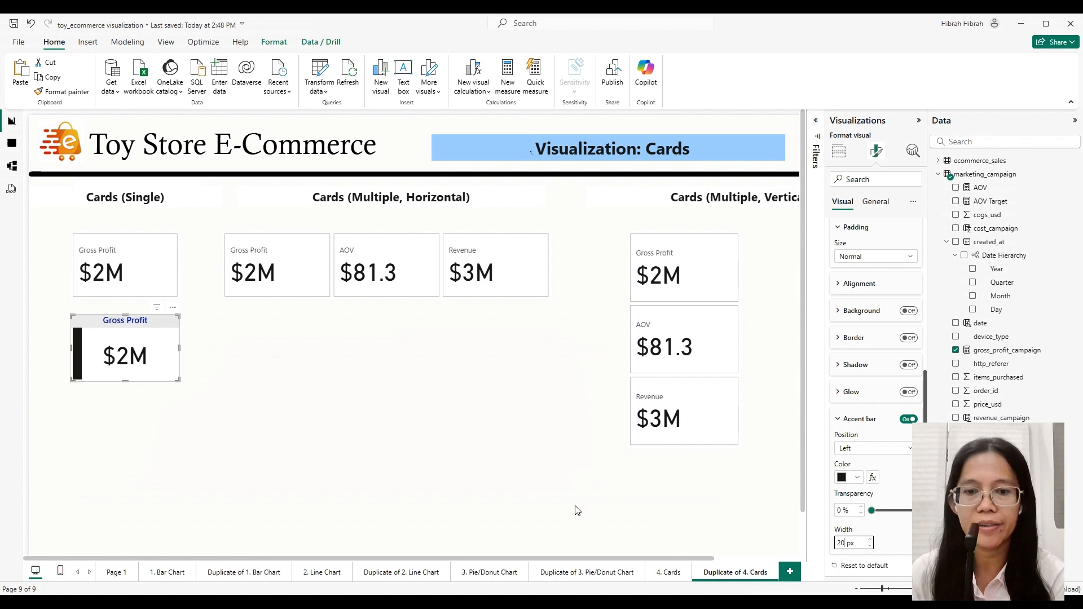
{"action": "left_click", "coordinate": [370, 356]}
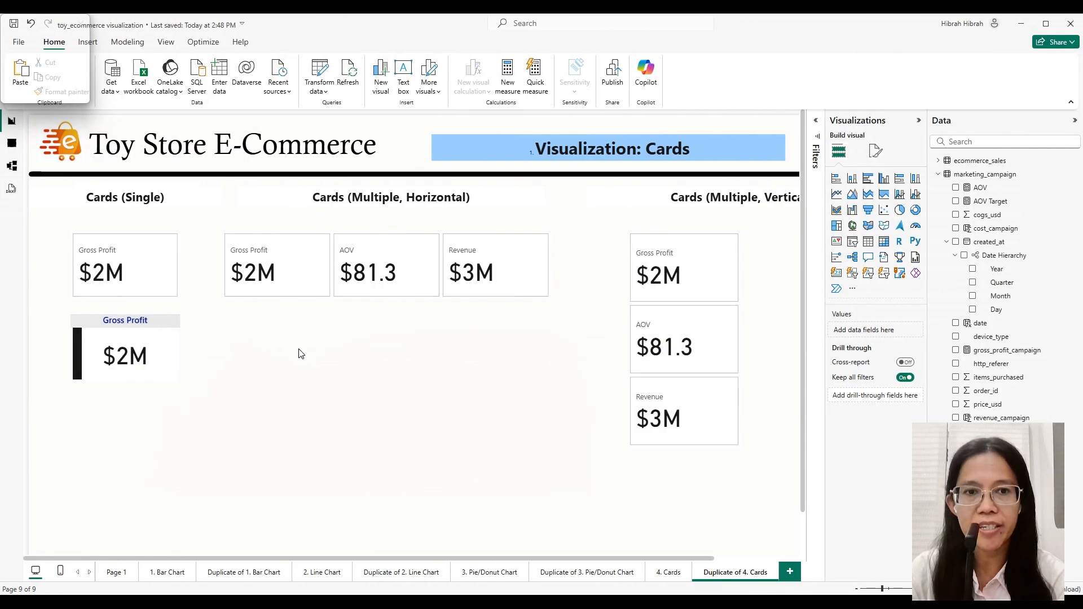
Duplicate the horizontal multiple card below the original and give the copy the title "Marketing Campaign Performance".
{"action": "left_click", "coordinate": [350, 303]}
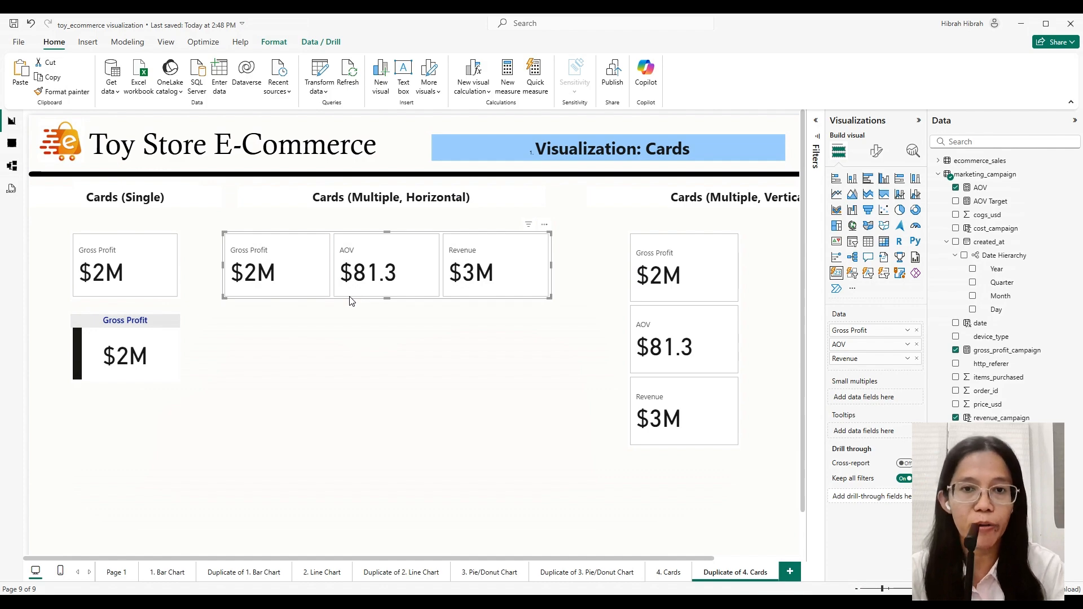
{"action": "left_click", "coordinate": [877, 151]}
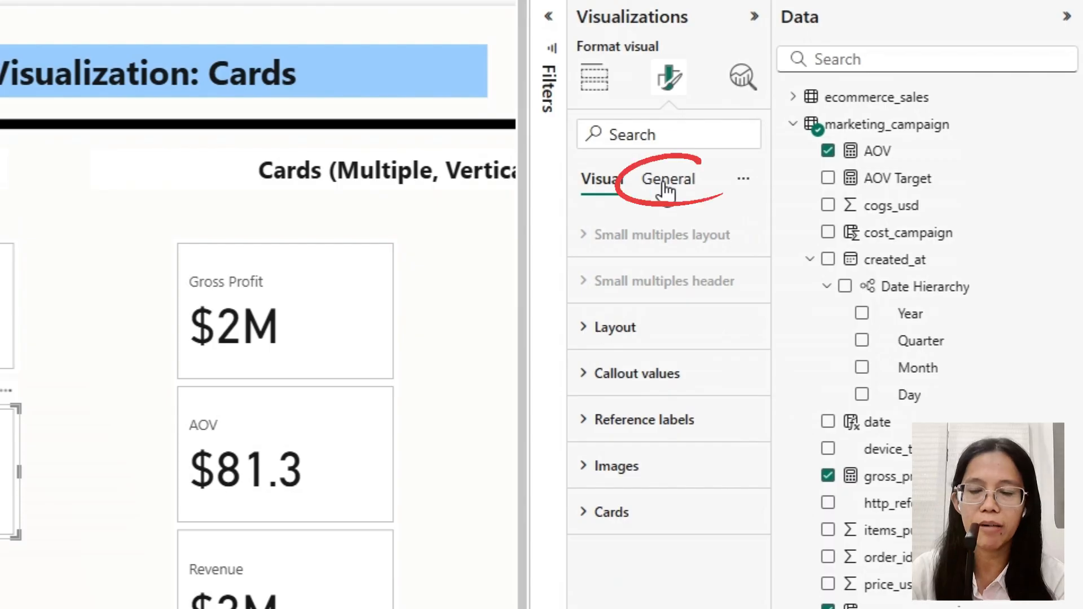
{"action": "left_click", "coordinate": [875, 206]}
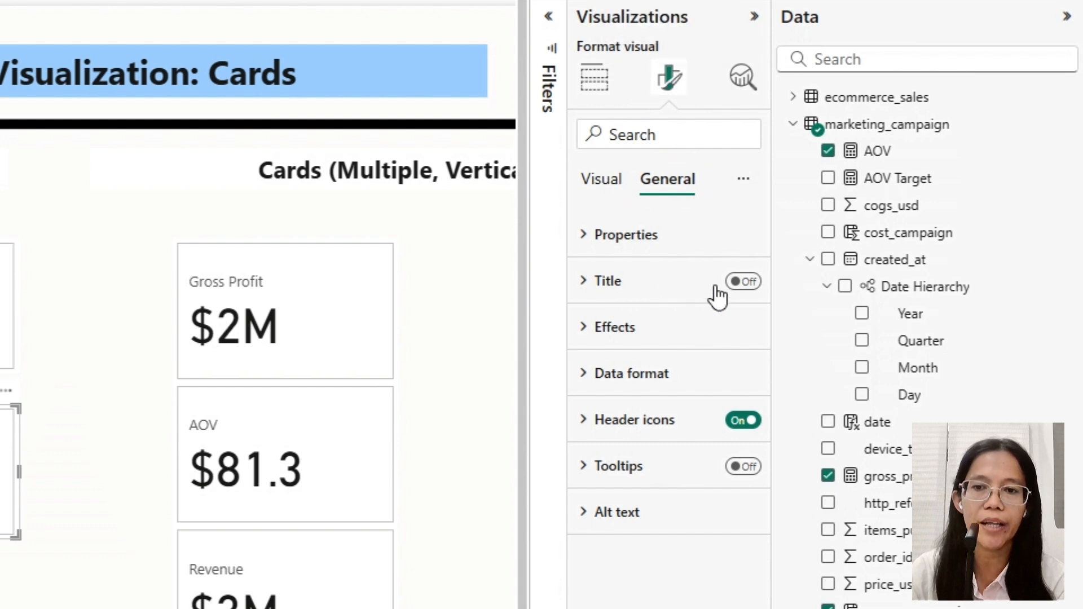
{"action": "left_click", "coordinate": [748, 283]}
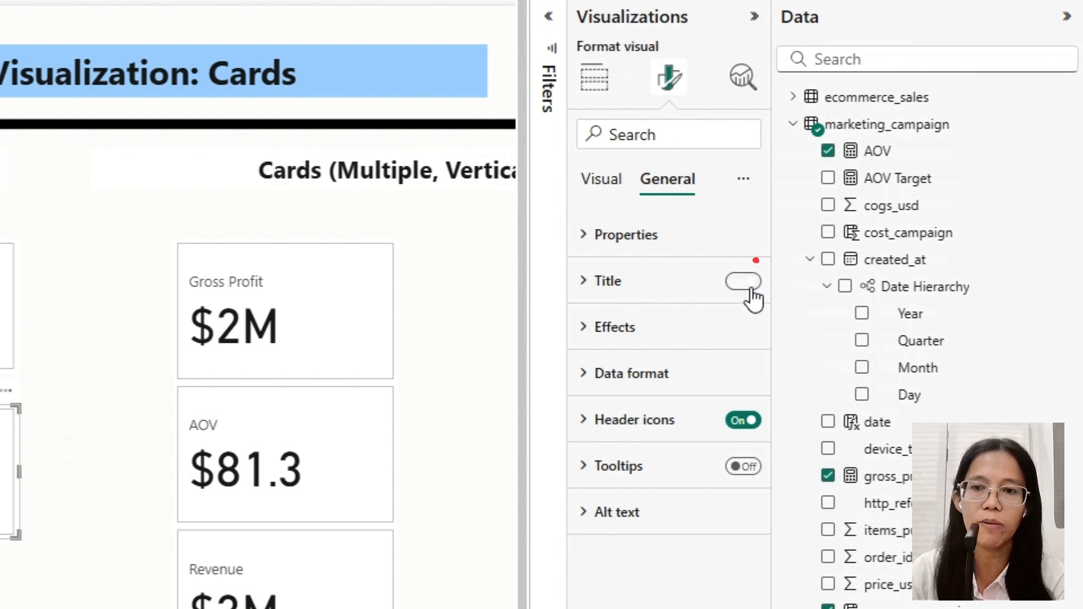
{"action": "left_click", "coordinate": [612, 284]}
{"action": "left_click", "coordinate": [651, 393]}
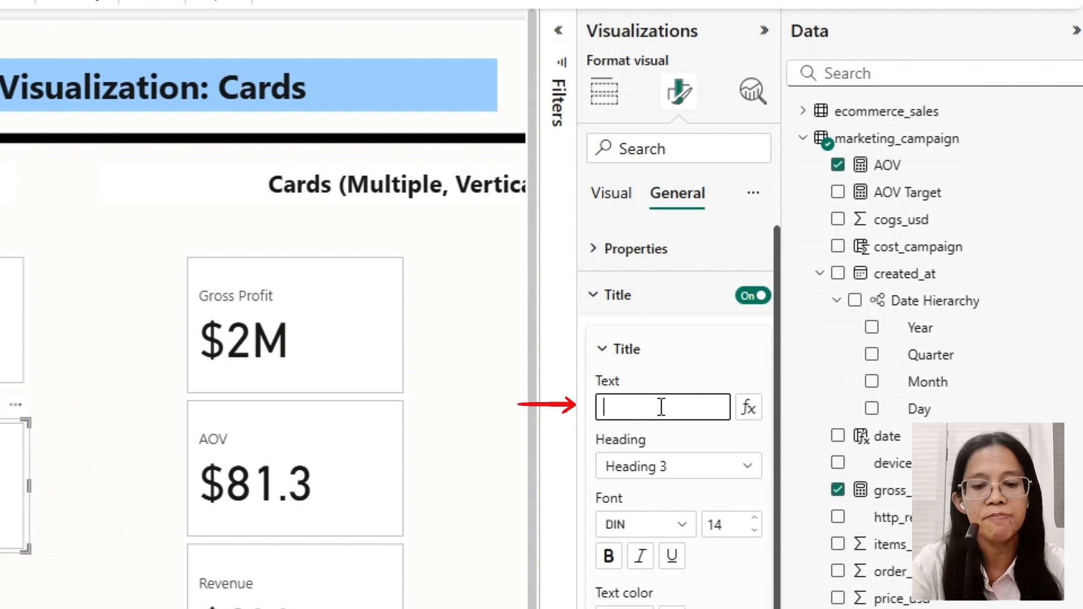
{"action": "type", "text": "Marketing Campaign Perfor"}
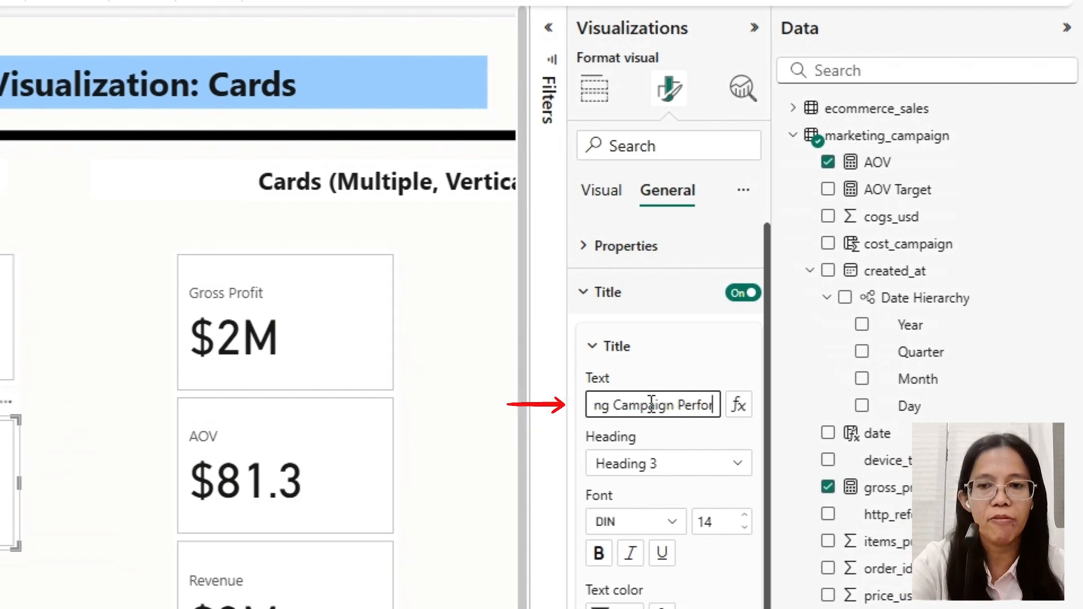
{"action": "type", "text": "mance"}
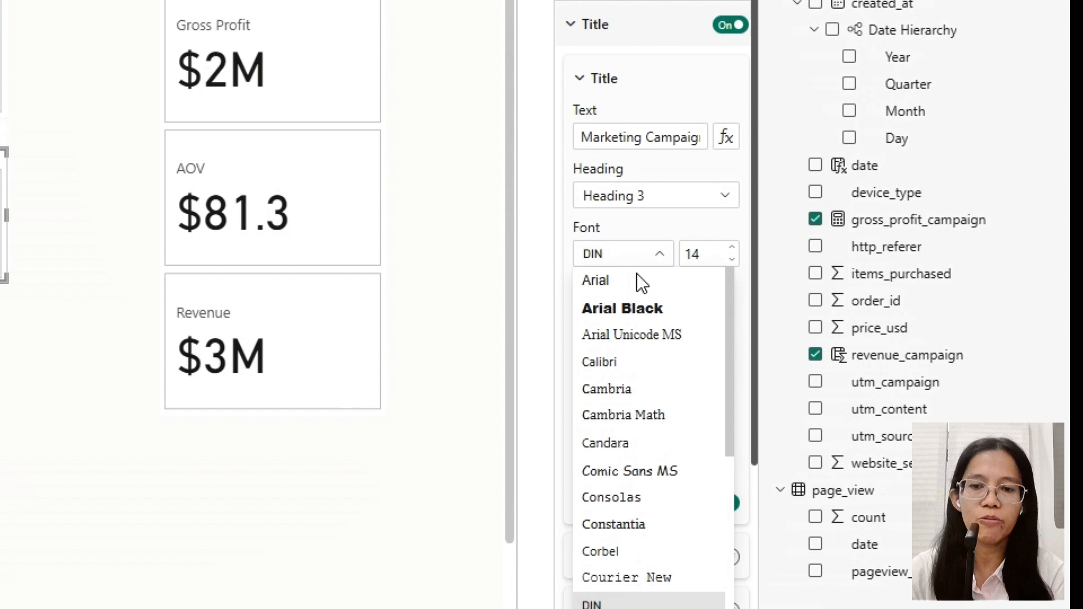
Set the horizontal card title's font to Segoe UI Semibold and its text color to dark blue #12239E.
{"action": "scroll", "coordinate": [626, 460], "scroll_direction": "down", "scroll_amount": 5}
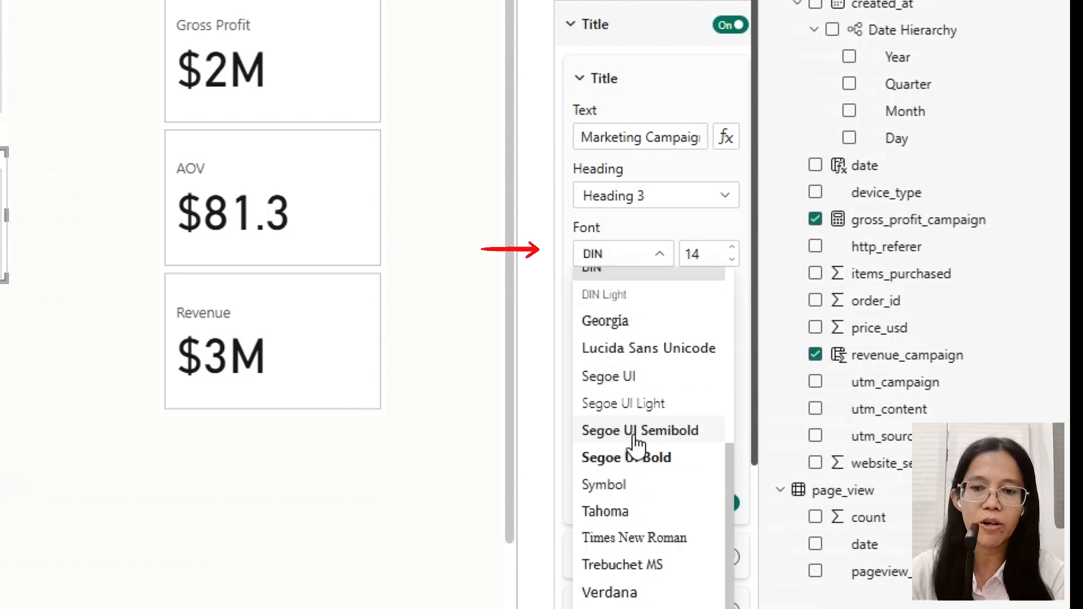
{"action": "left_click", "coordinate": [635, 432]}
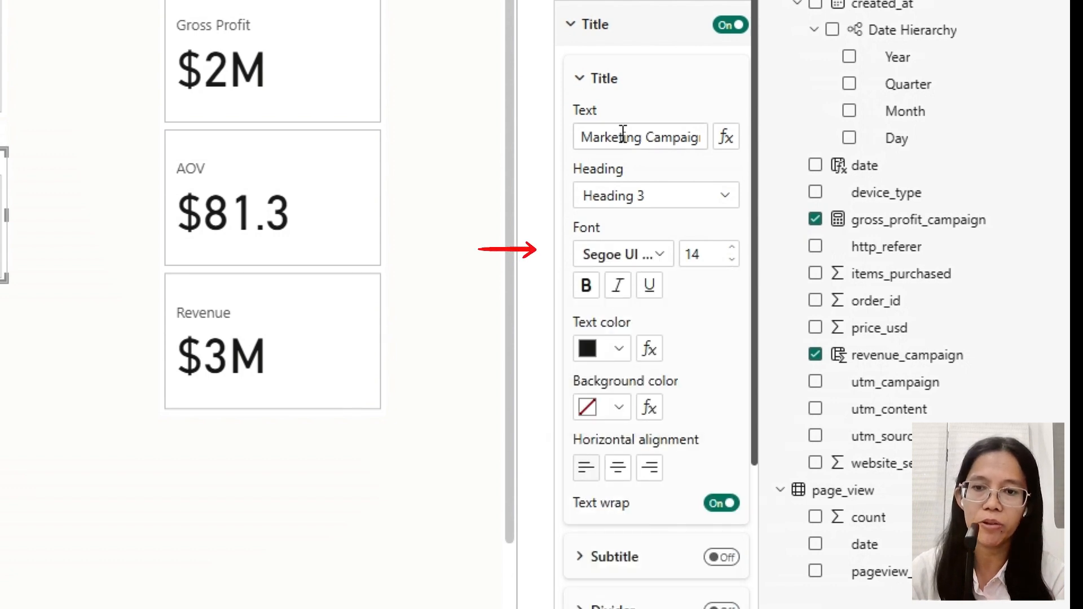
{"action": "left_click", "coordinate": [604, 357]}
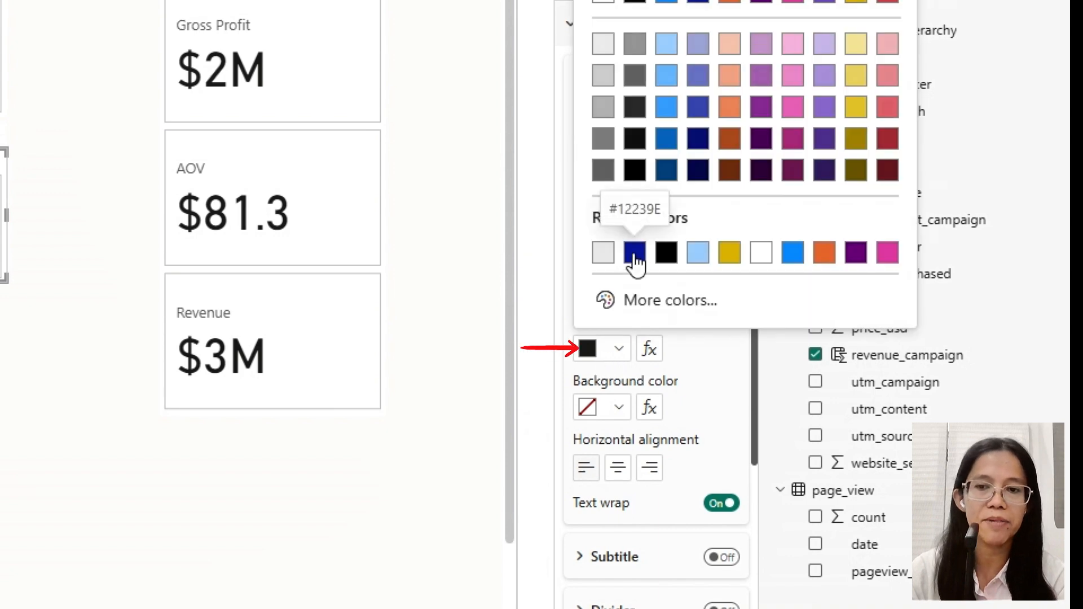
{"action": "left_click", "coordinate": [634, 254]}
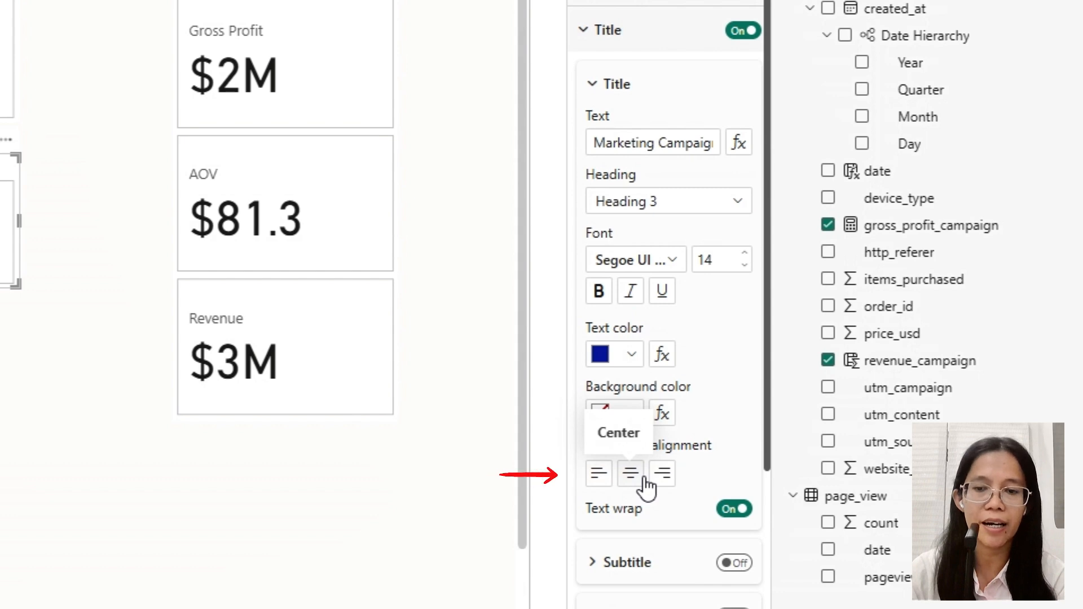
Center the horizontal card's title and give it a light gray background.
{"action": "left_click", "coordinate": [626, 414]}
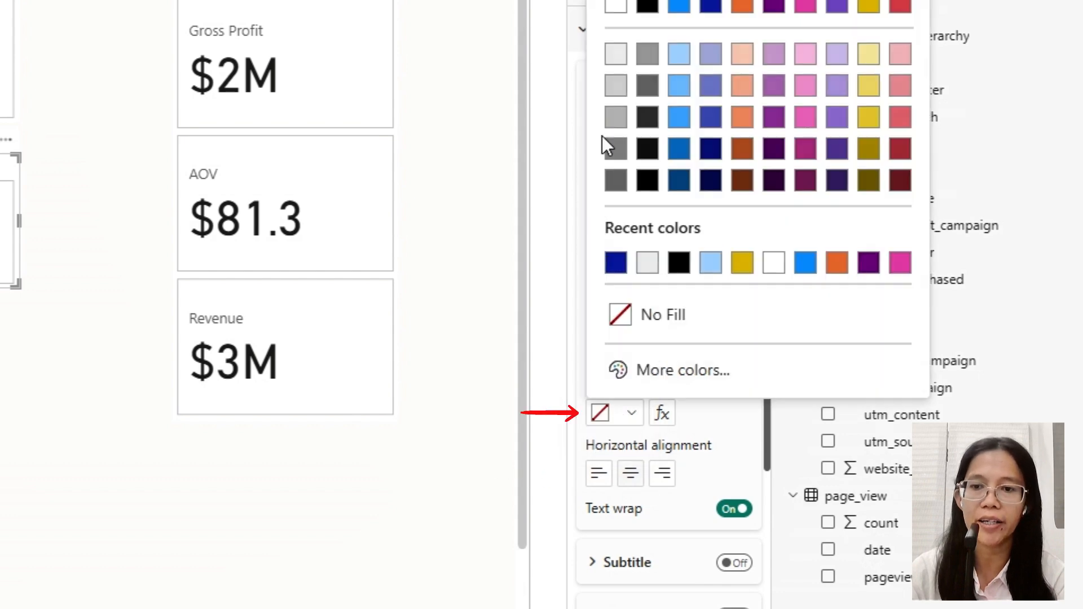
{"action": "left_click", "coordinate": [616, 55]}
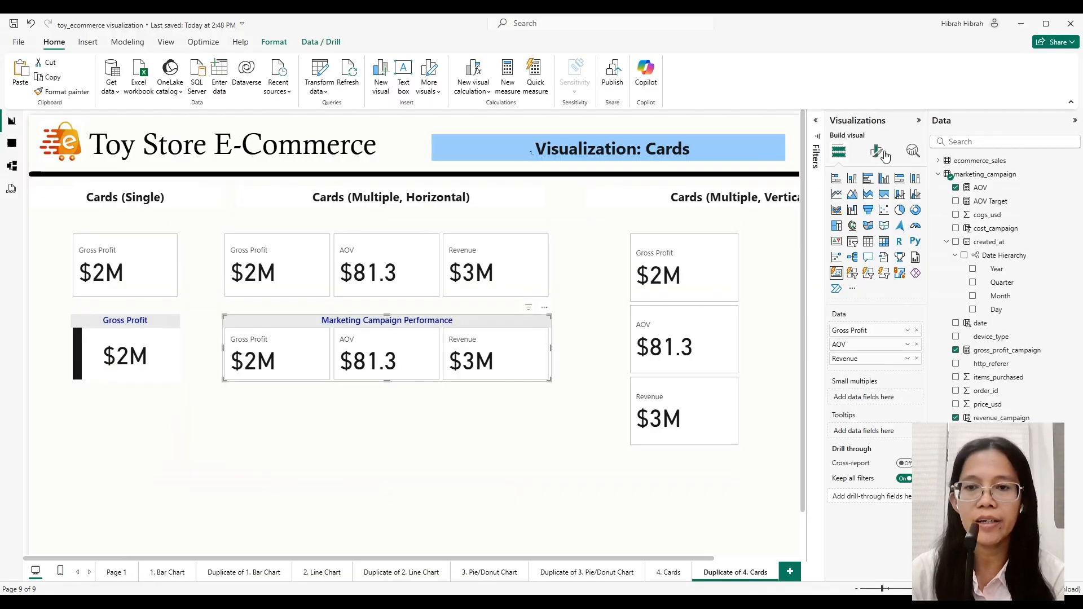
Turn off the border and background for all cards in the duplicated horizontal visual.
{"action": "left_click", "coordinate": [884, 155]}
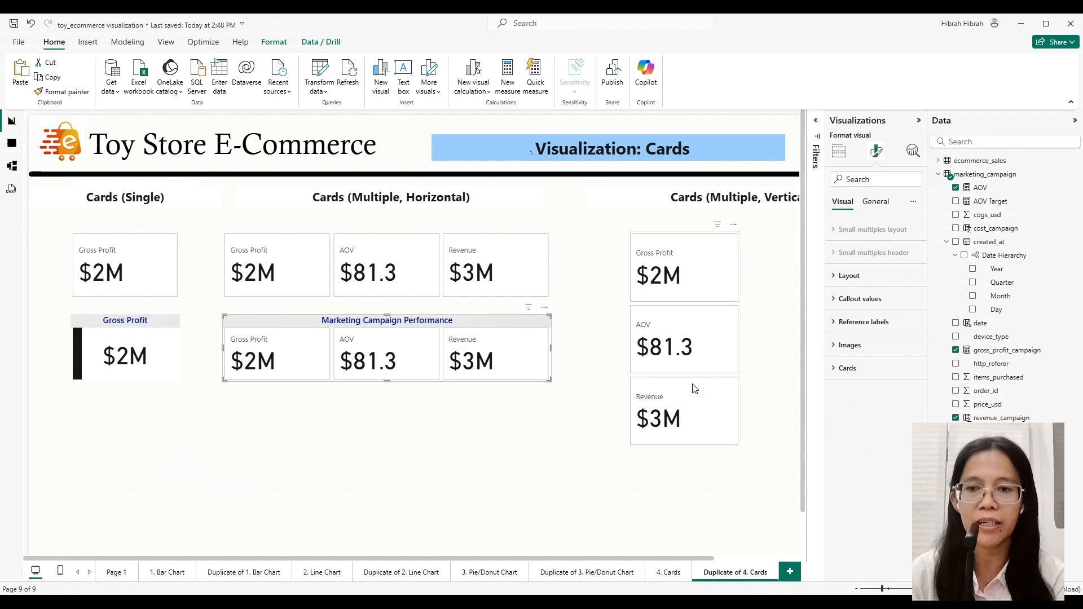
{"action": "left_click", "coordinate": [847, 370]}
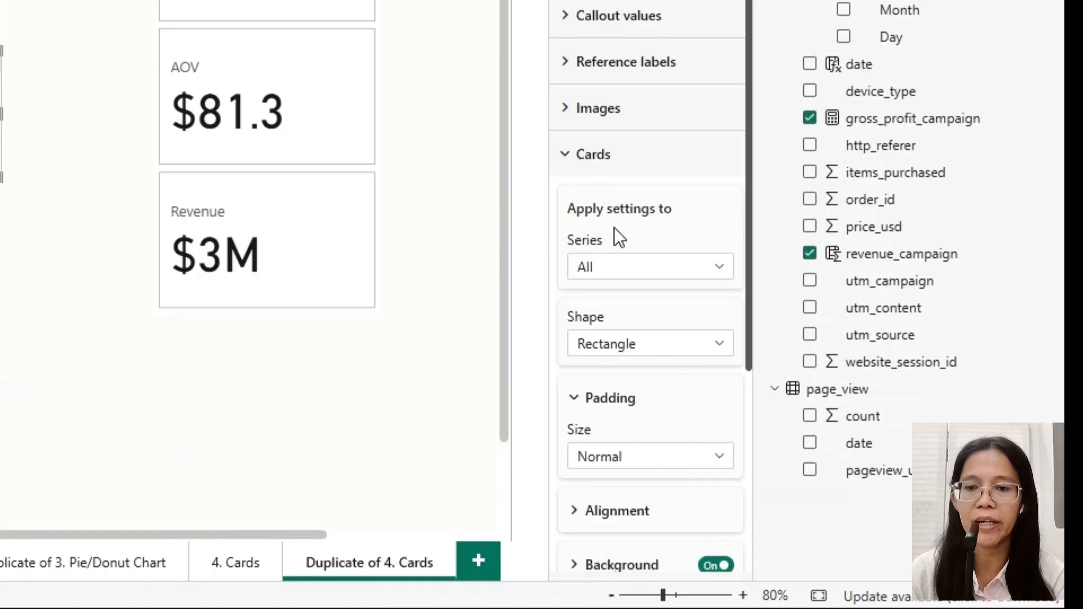
{"action": "scroll", "coordinate": [869, 446], "scroll_direction": "down", "scroll_amount": 3}
{"action": "left_click", "coordinate": [723, 345]}
{"action": "left_click", "coordinate": [715, 289]}
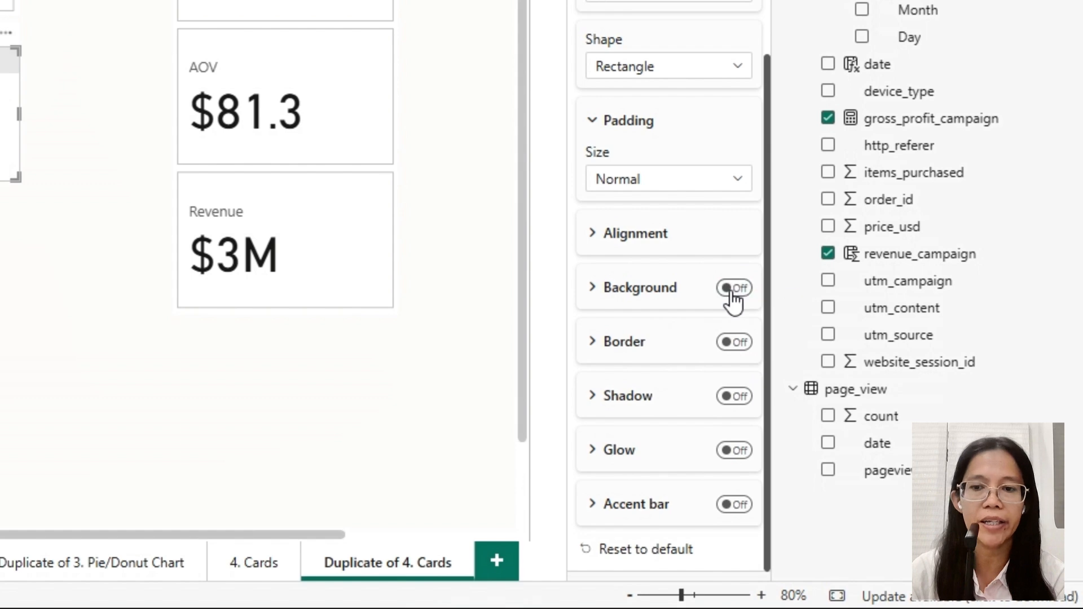
Add an accent bar 10 px wide at the top of each card in the duplicated horizontal visual.
{"action": "left_click", "coordinate": [731, 505]}
{"action": "left_click", "coordinate": [624, 491]}
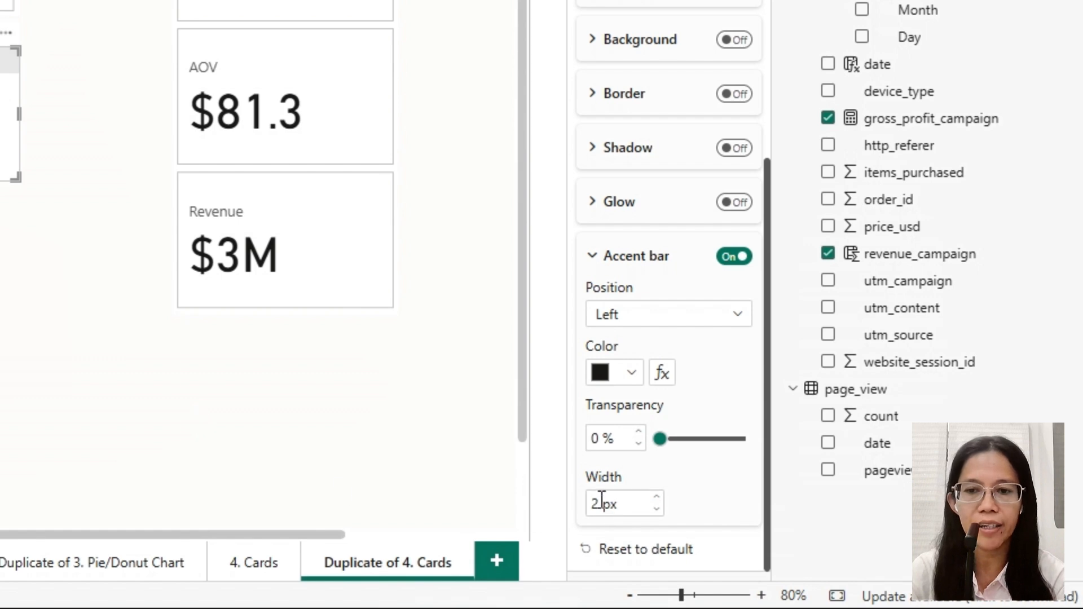
{"action": "left_click_drag", "start_coordinate": [602, 501], "coordinate": [563, 502]}
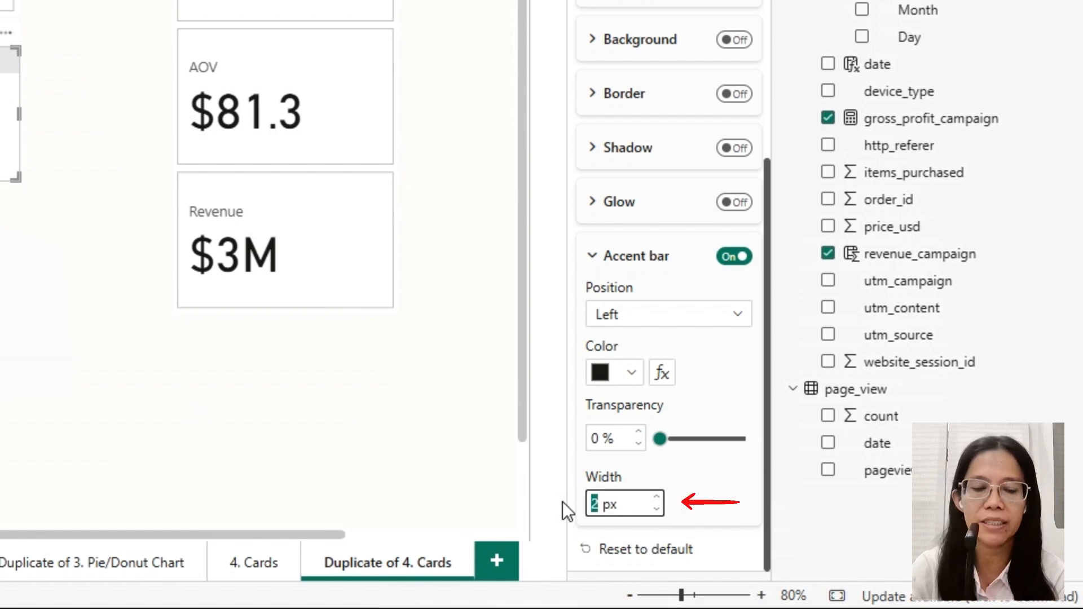
{"action": "type", "text": "10"}
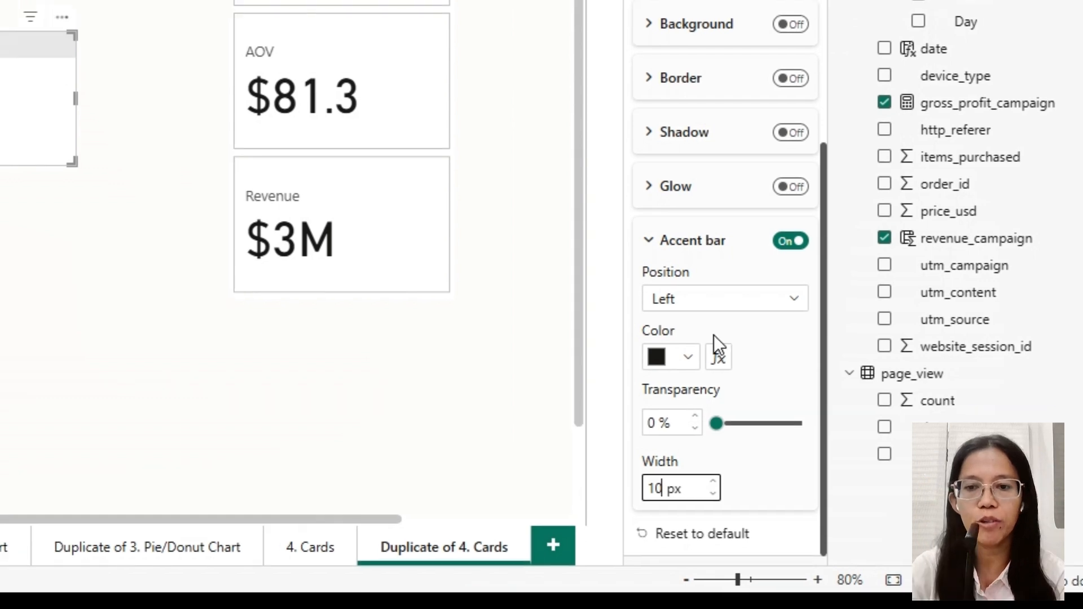
{"action": "left_click", "coordinate": [742, 310]}
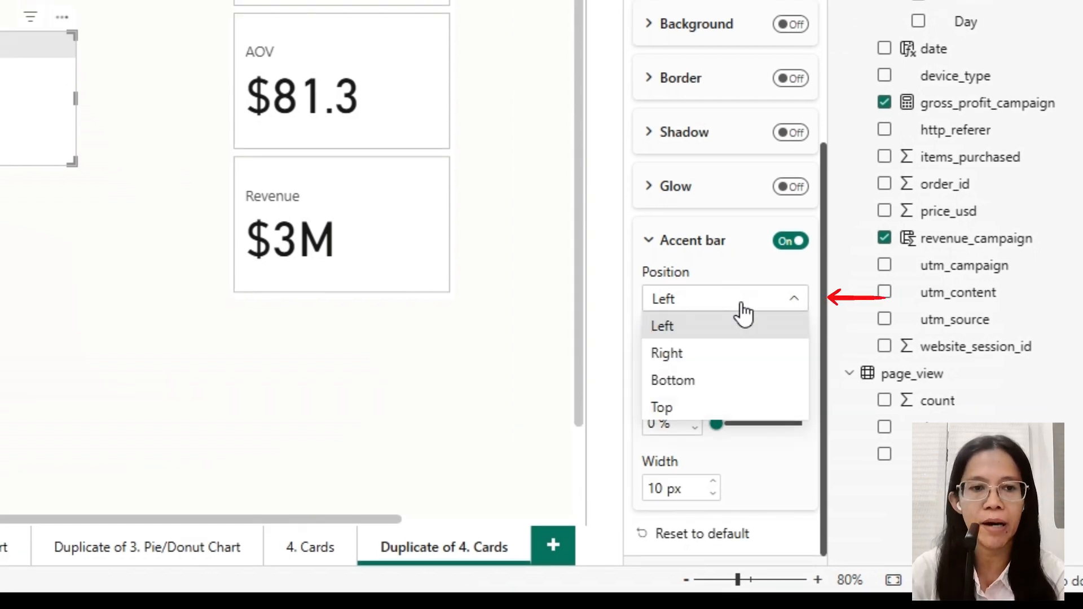
{"action": "left_click", "coordinate": [703, 412]}
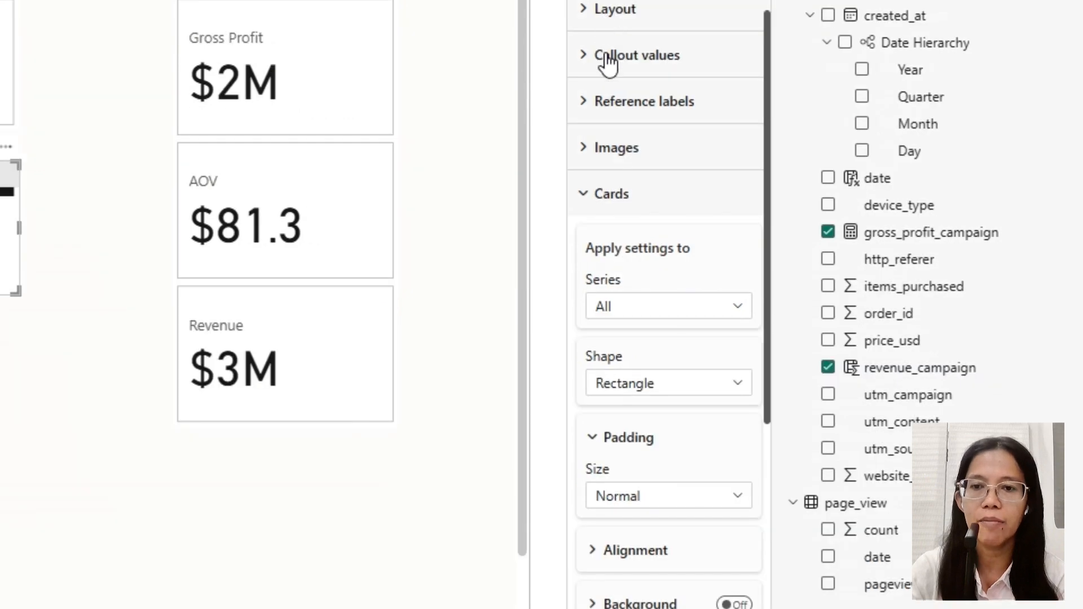
Center the callout values horizontally for all series in the duplicated horizontal card.
{"action": "left_click", "coordinate": [607, 56]}
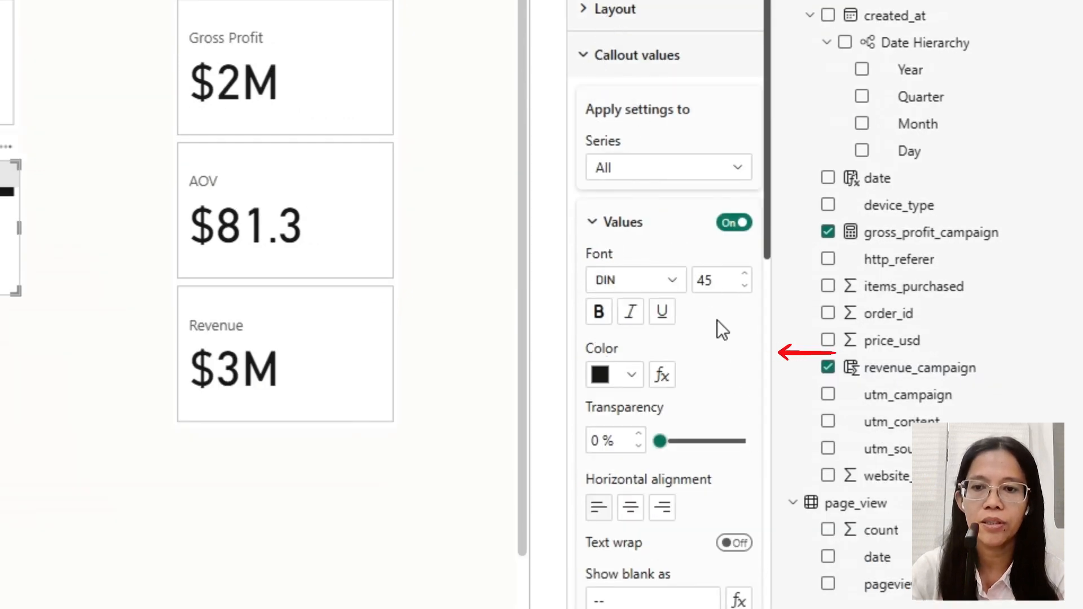
{"action": "left_click", "coordinate": [631, 511]}
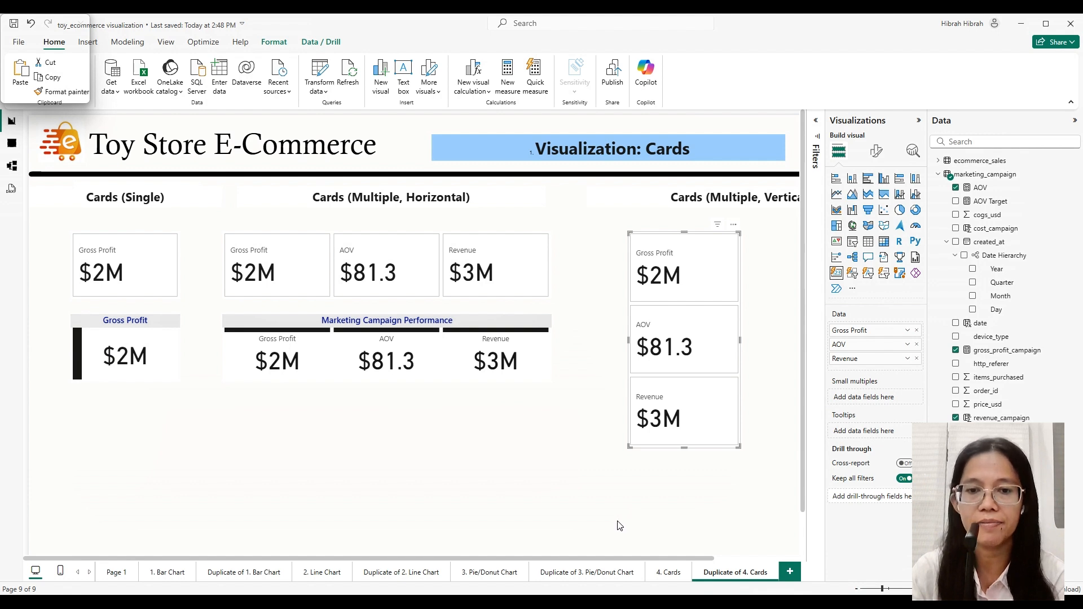
Duplicate the vertical multiple card beside the original and give the copy the title "Marketing Campaign Performance".
{"action": "key", "text": "ctrl+v"}
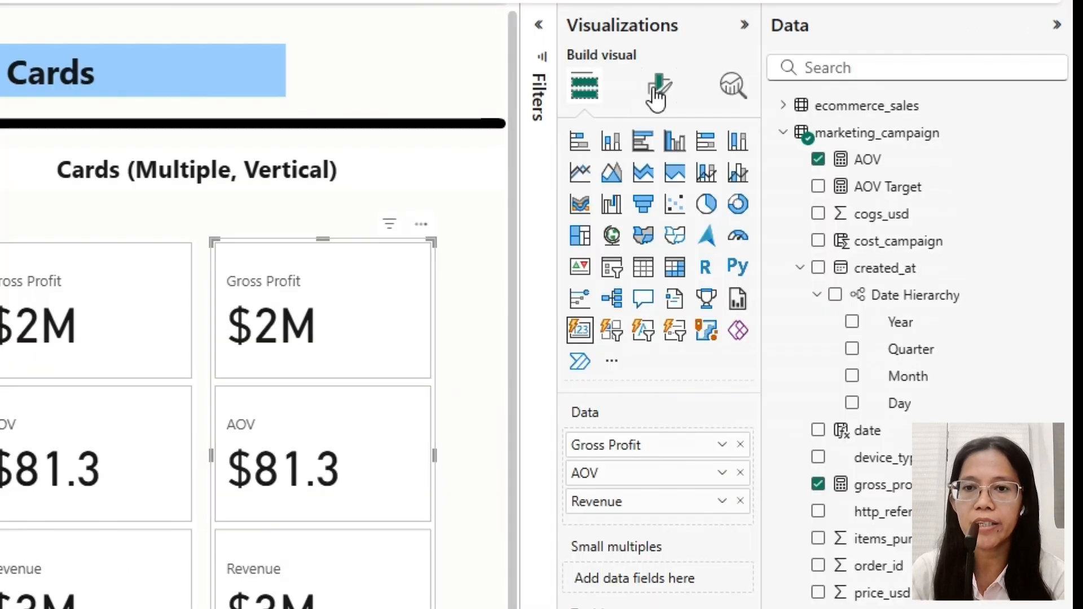
{"action": "left_click", "coordinate": [659, 91]}
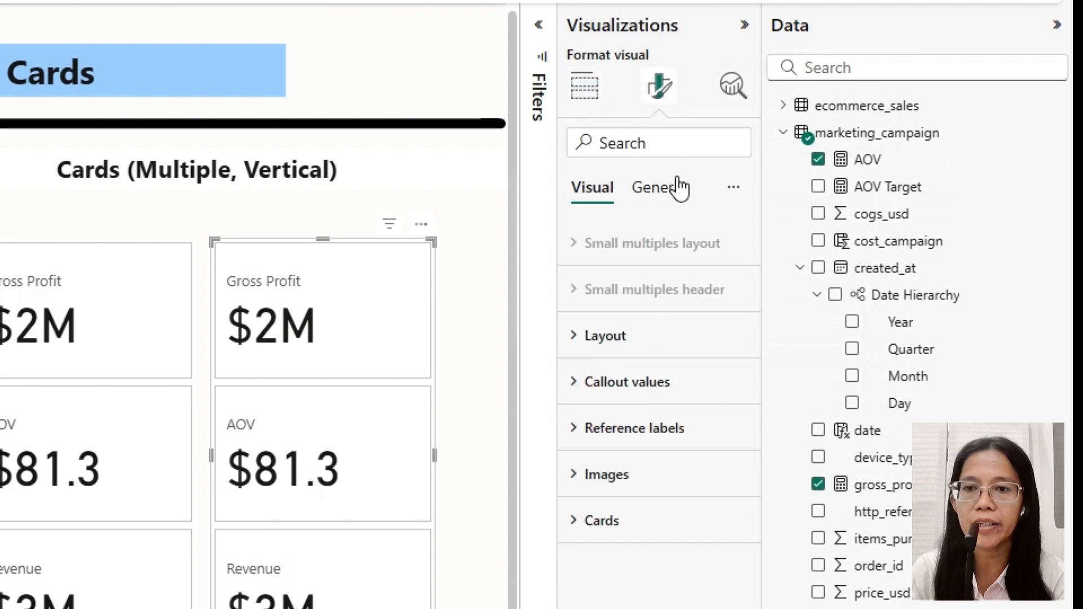
{"action": "left_click", "coordinate": [680, 188]}
{"action": "left_click", "coordinate": [736, 291]}
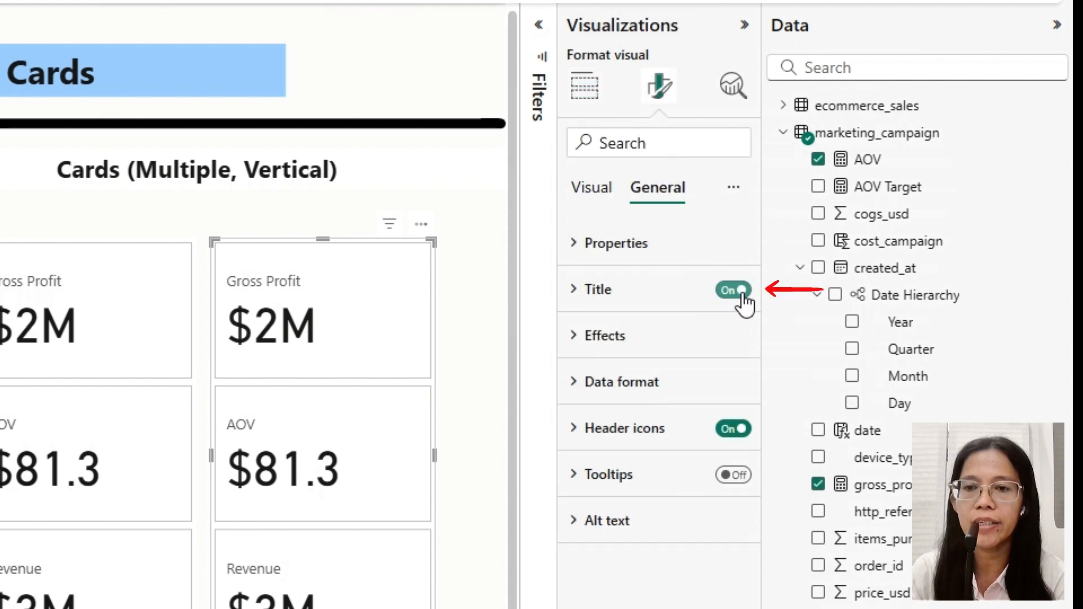
{"action": "left_click", "coordinate": [652, 304]}
{"action": "left_click", "coordinate": [626, 396]}
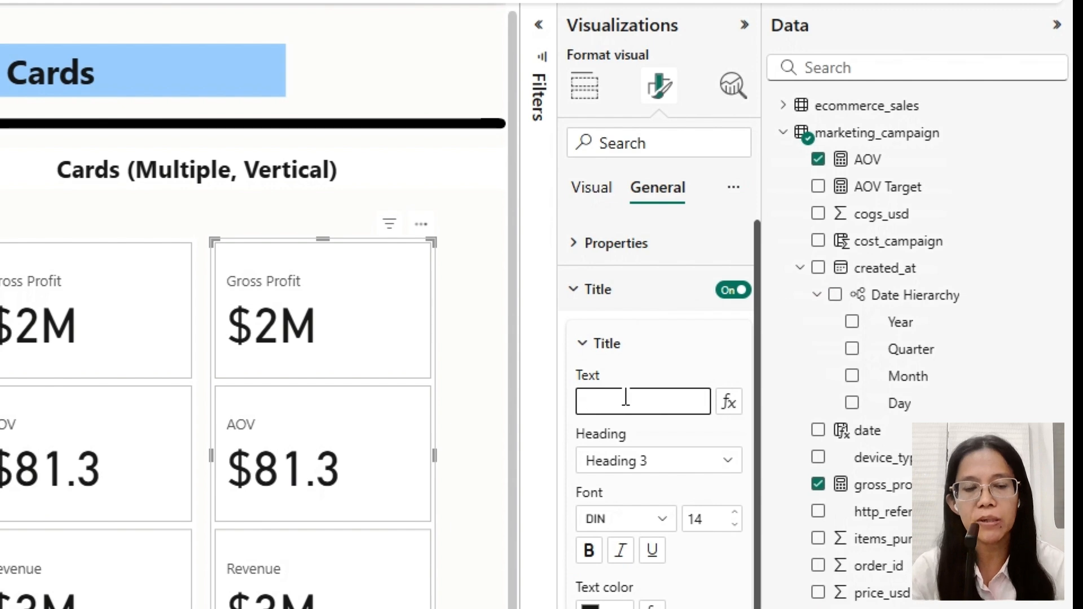
{"action": "type", "text": "M"}
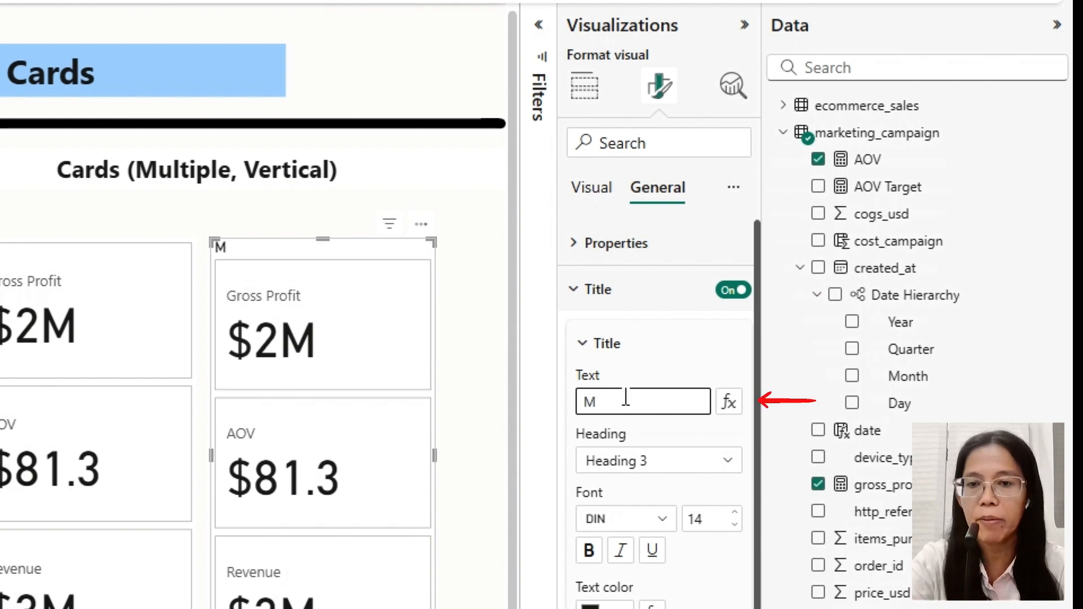
{"action": "type", "text": "arketing Campaign Performance"}
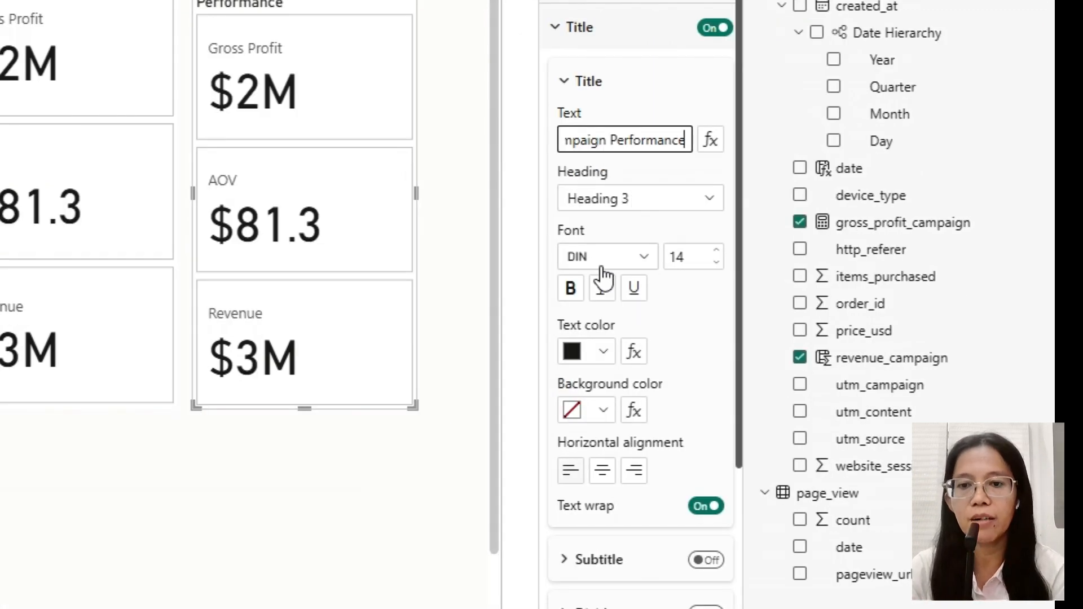
{"action": "key", "text": "Return"}
Set the duplicated vertical card's title font to Segoe UI Semibold and center the title horizontally.
{"action": "left_click", "coordinate": [606, 273]}
{"action": "scroll", "coordinate": [605, 515], "scroll_direction": "down", "scroll_amount": 5}
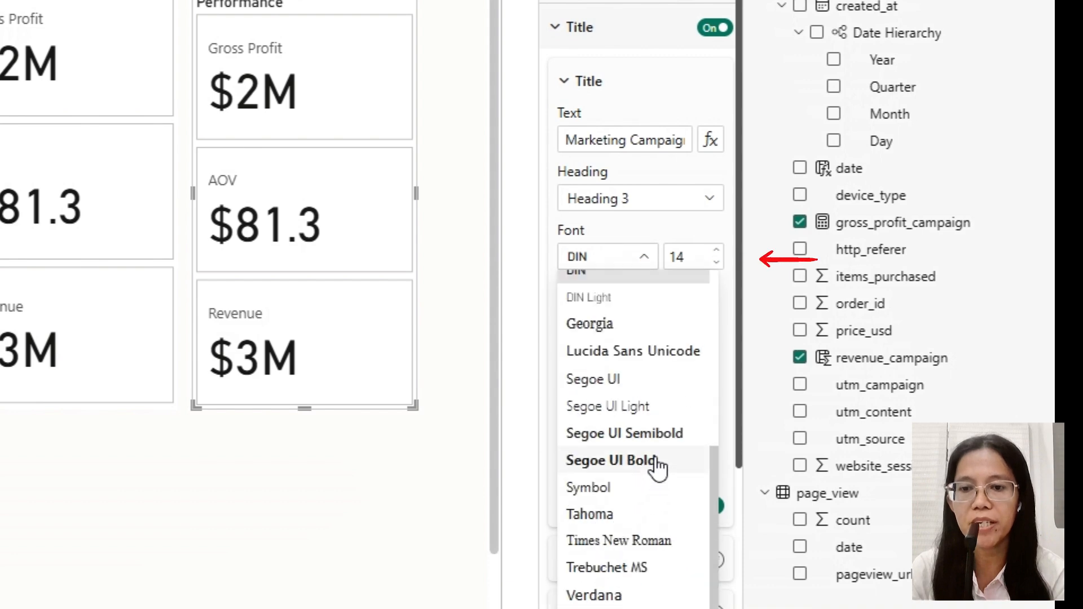
{"action": "left_click", "coordinate": [625, 434]}
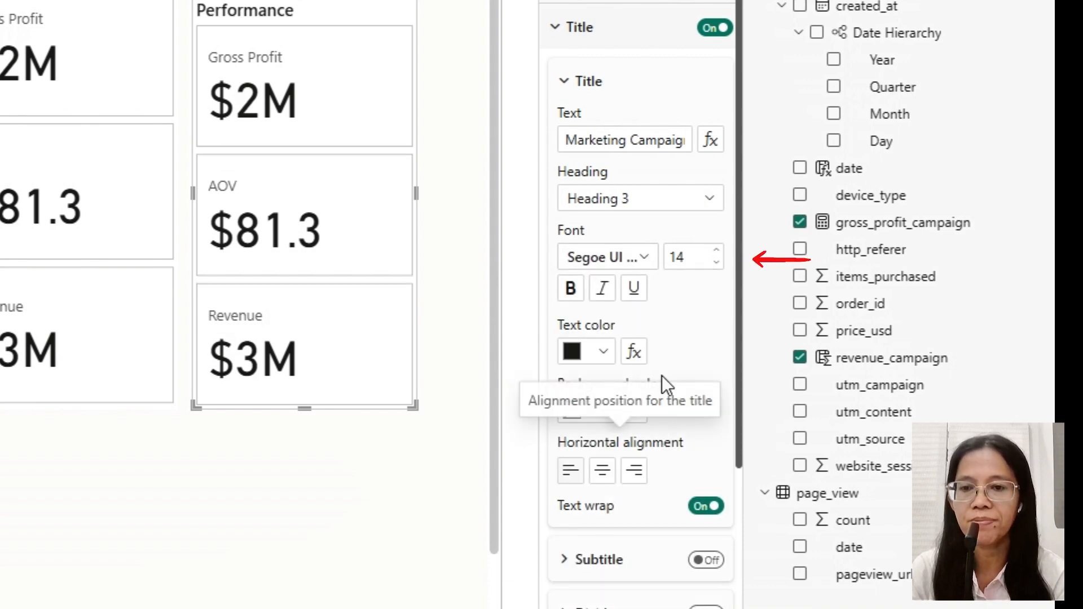
{"action": "left_click", "coordinate": [594, 479]}
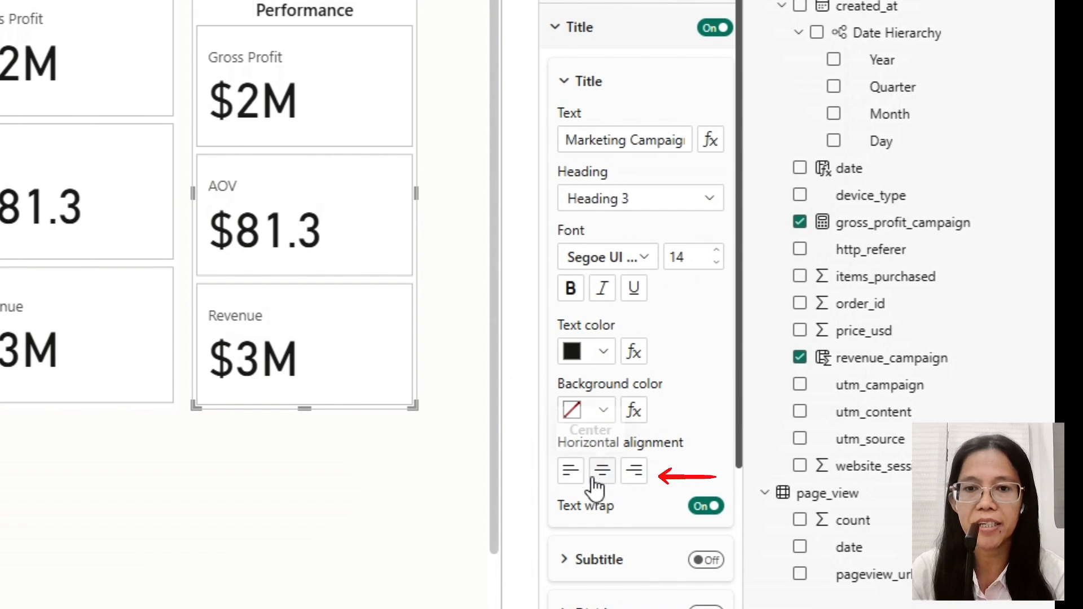
Give the duplicated vertical card's title dark blue text and a light gray background.
{"action": "left_click", "coordinate": [593, 355]}
{"action": "left_click", "coordinate": [621, 256]}
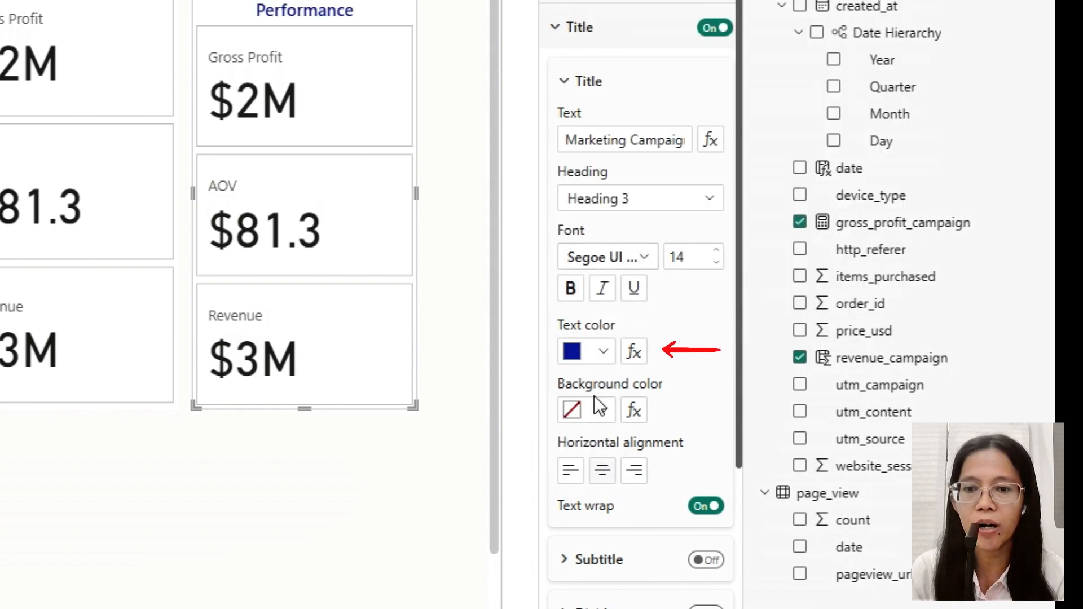
{"action": "left_click", "coordinate": [589, 410]}
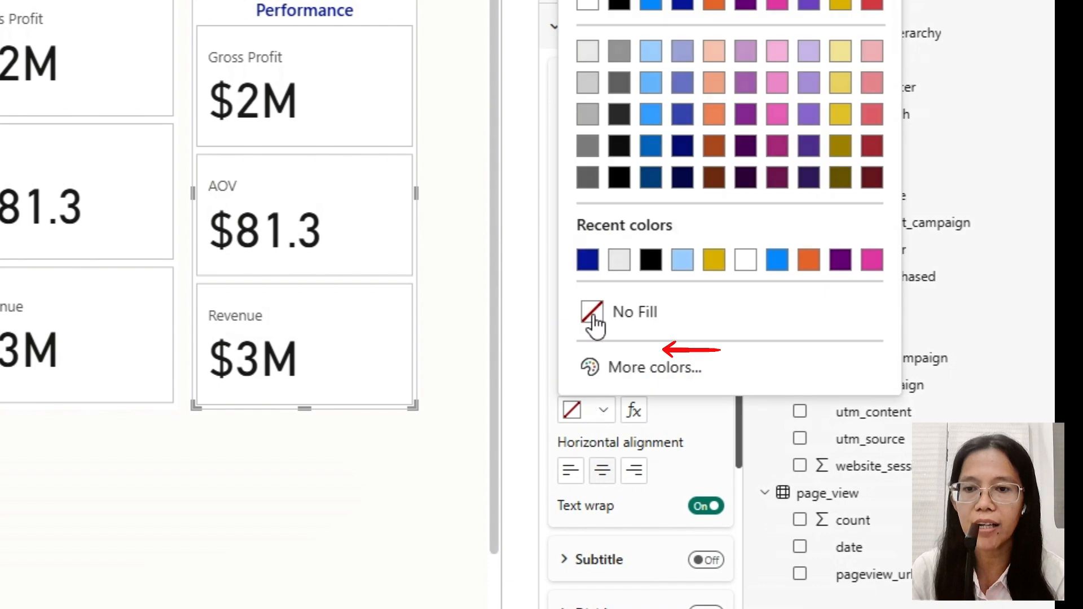
{"action": "left_click", "coordinate": [587, 51]}
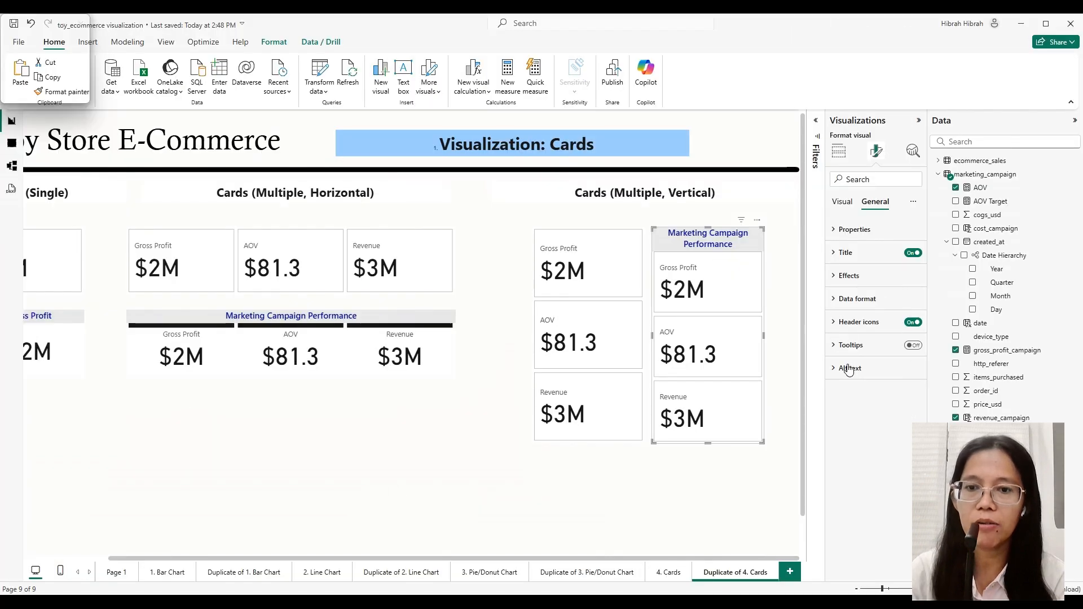
Turn off the border and background for all cards in the duplicated vertical visual.
{"action": "left_click", "coordinate": [844, 204]}
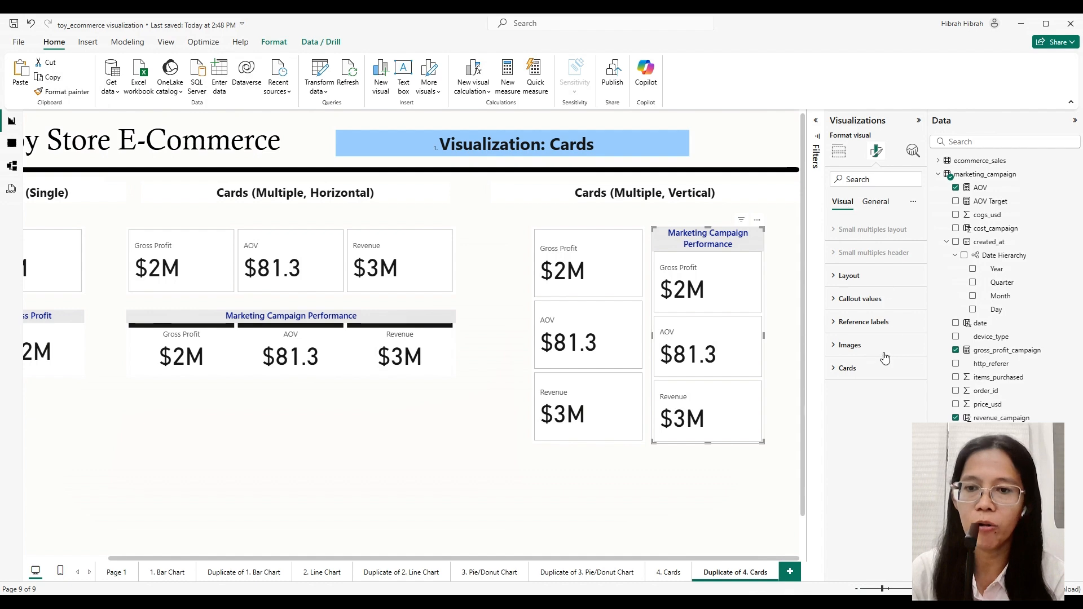
{"action": "left_click", "coordinate": [845, 373]}
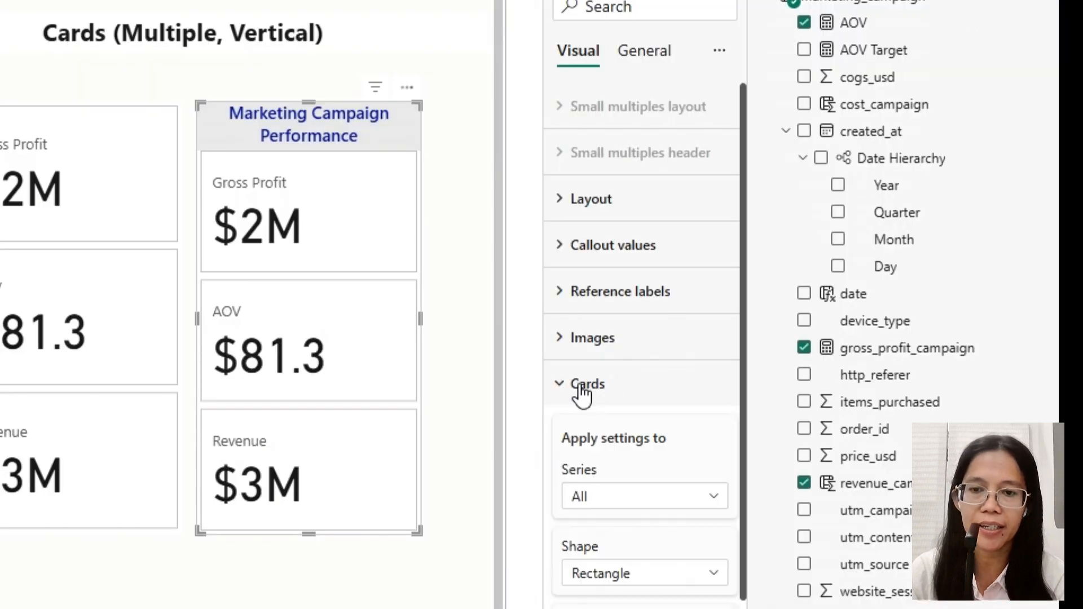
{"action": "scroll", "coordinate": [646, 603], "scroll_direction": "down", "scroll_amount": 5}
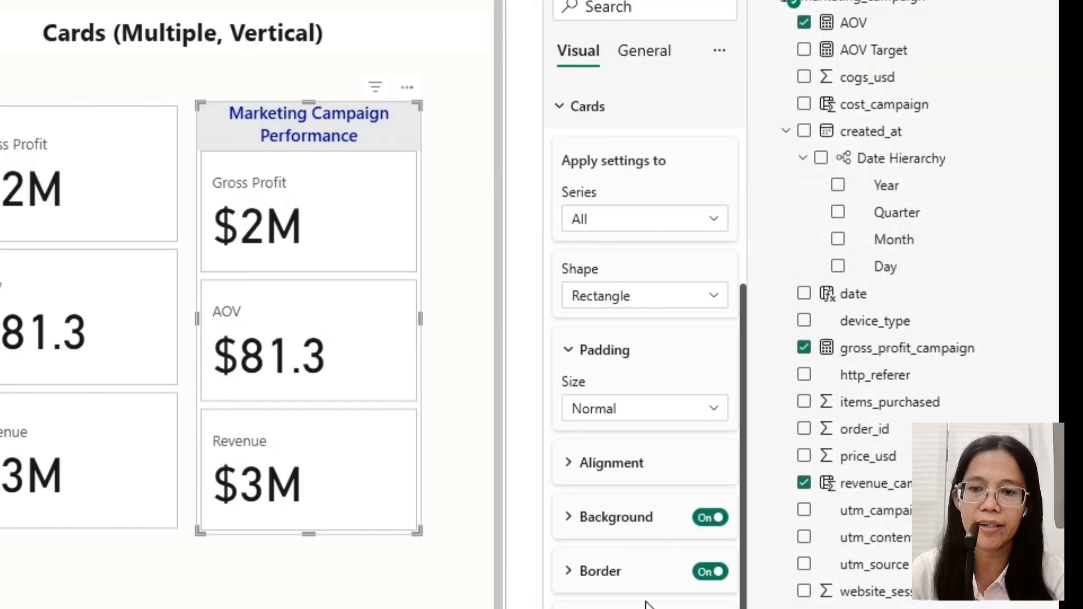
{"action": "left_click", "coordinate": [709, 572]}
{"action": "left_click", "coordinate": [703, 529]}
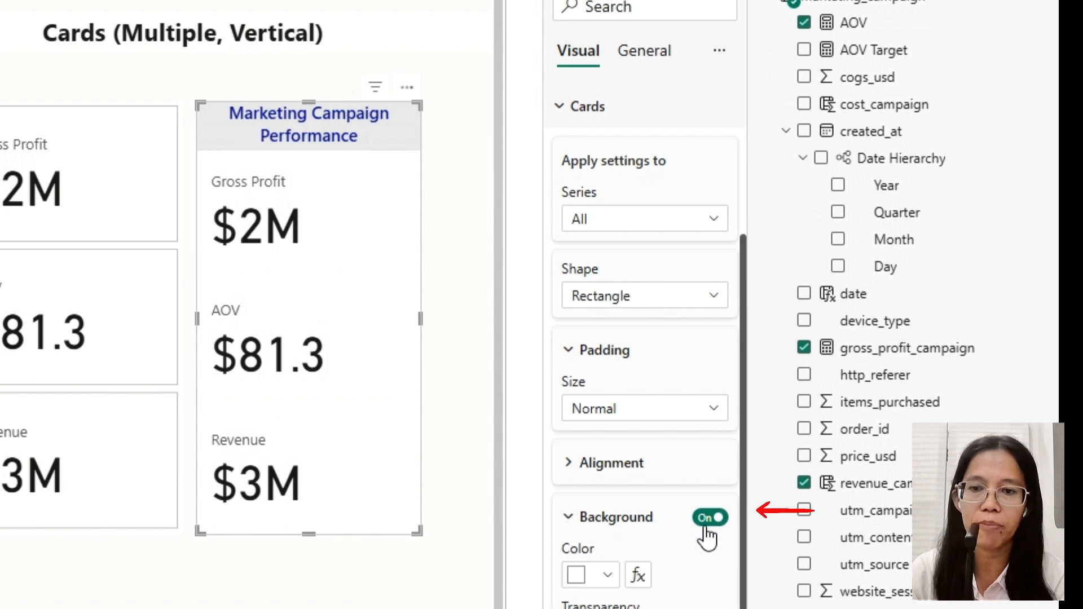
{"action": "left_click", "coordinate": [708, 522]}
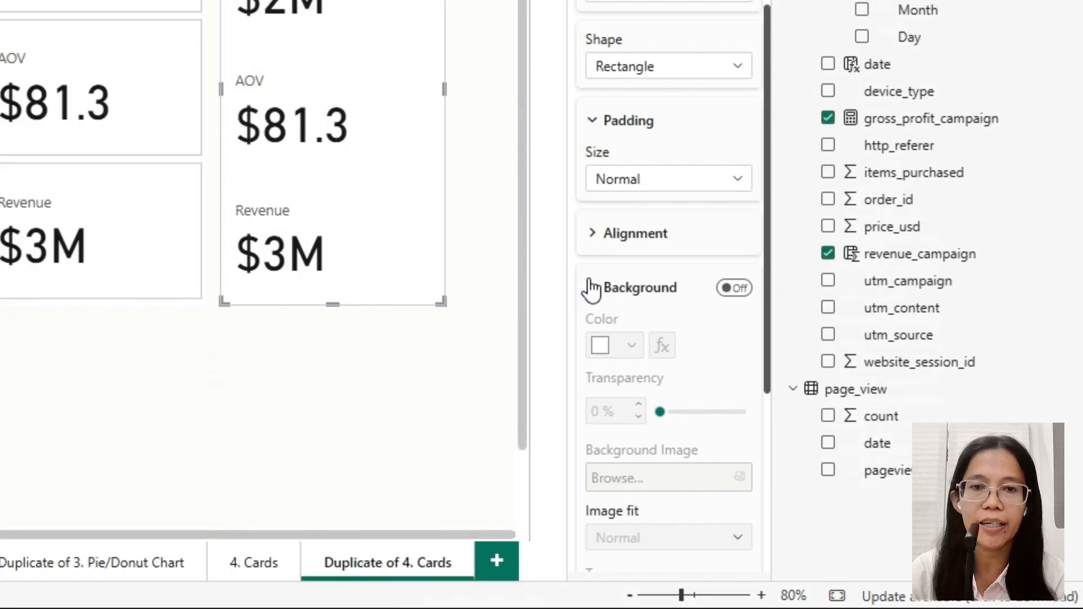
{"action": "left_click", "coordinate": [592, 289]}
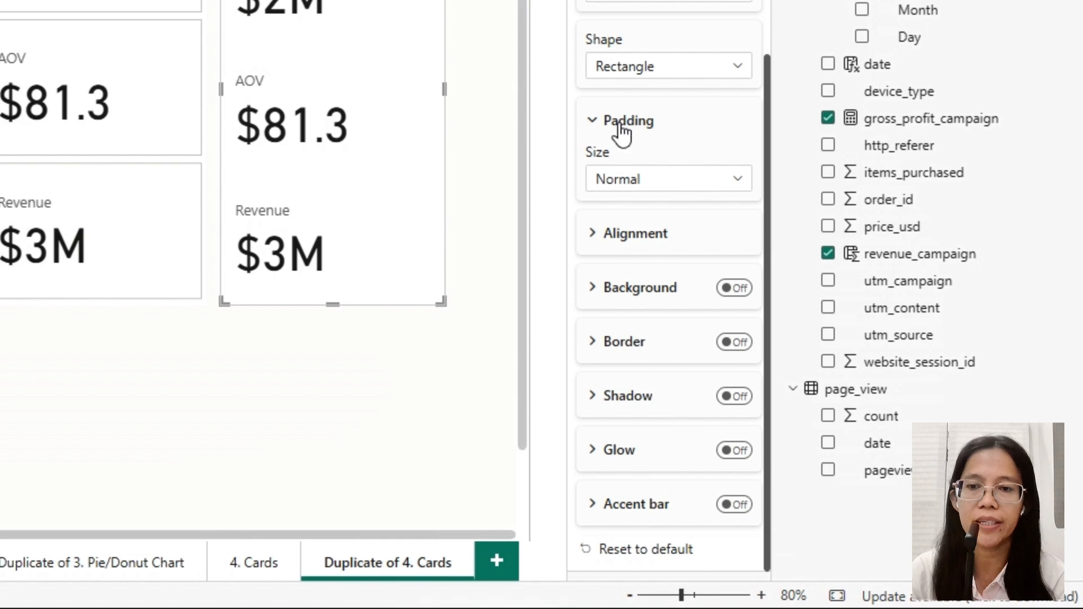
Add an accent bar 10 px wide on the left of each card in the duplicated vertical visual.
{"action": "left_click", "coordinate": [739, 517]}
{"action": "left_click", "coordinate": [621, 504]}
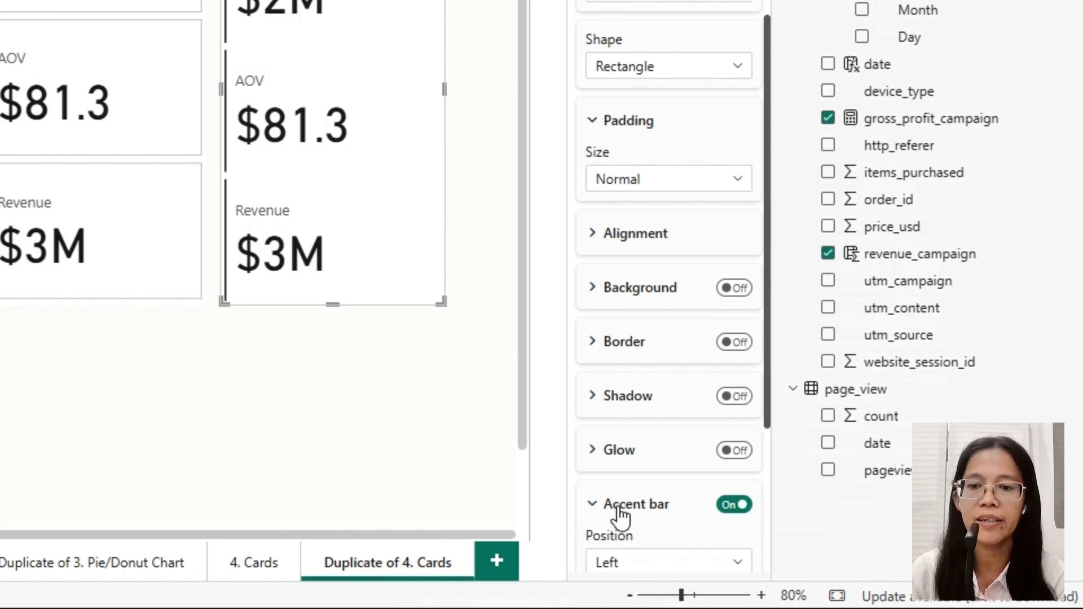
{"action": "scroll", "coordinate": [617, 515], "scroll_direction": "down", "scroll_amount": 5}
{"action": "double_click", "coordinate": [595, 504]}
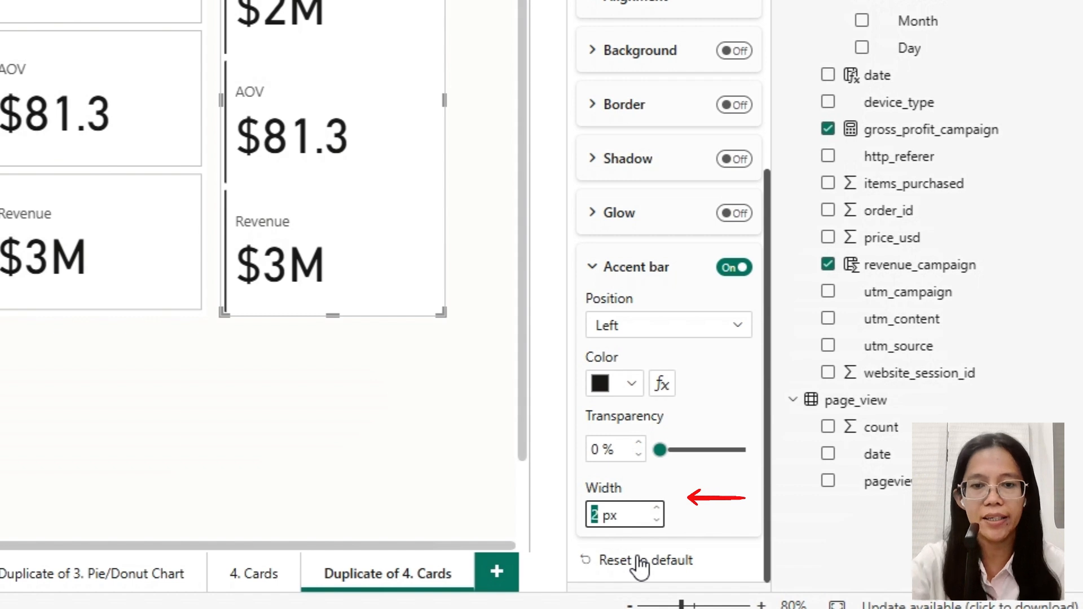
{"action": "type", "text": "10"}
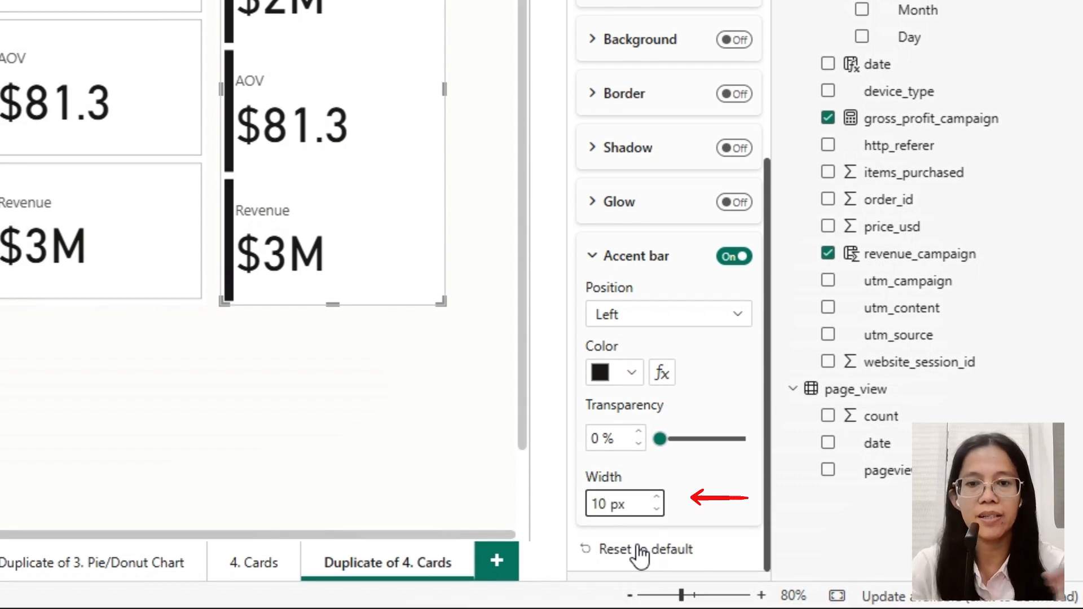